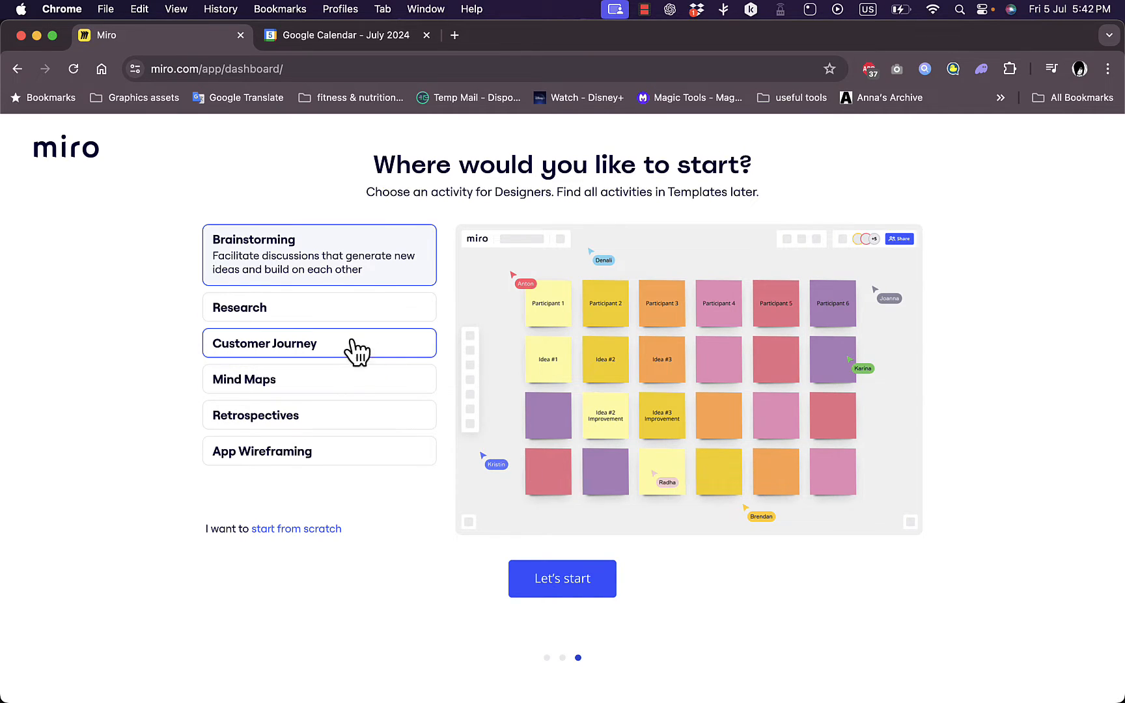
Start a board from the Mind Maps activity and set the input device to trackpad
left_click(296, 390)
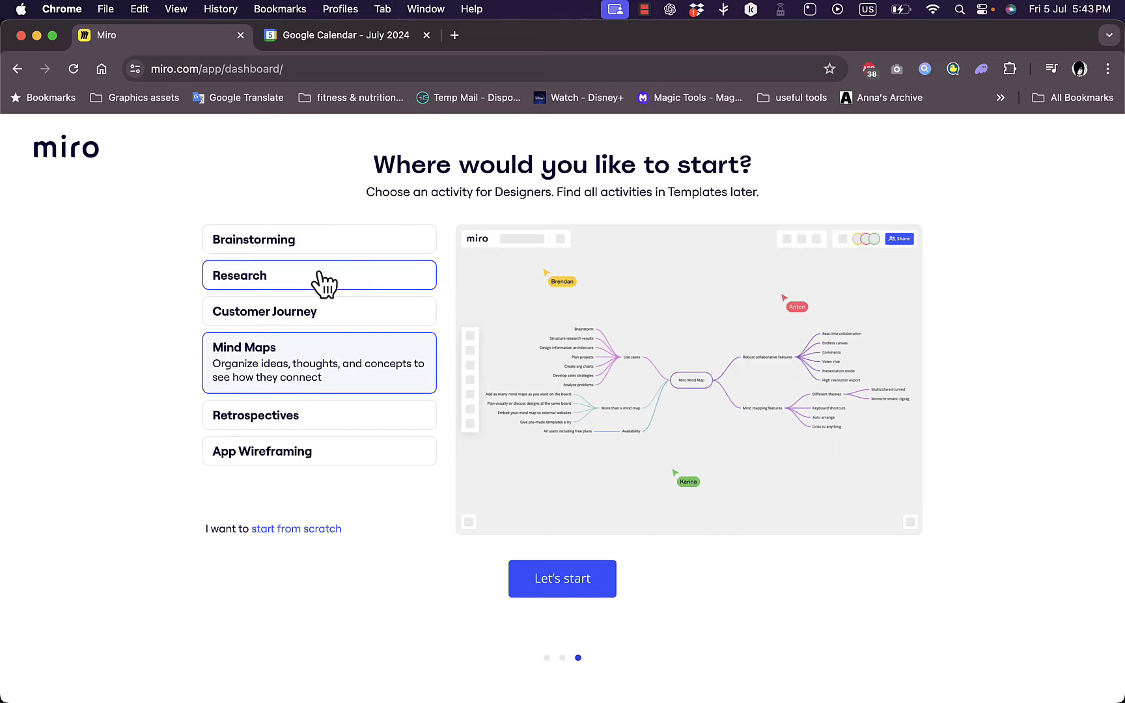
left_click(551, 575)
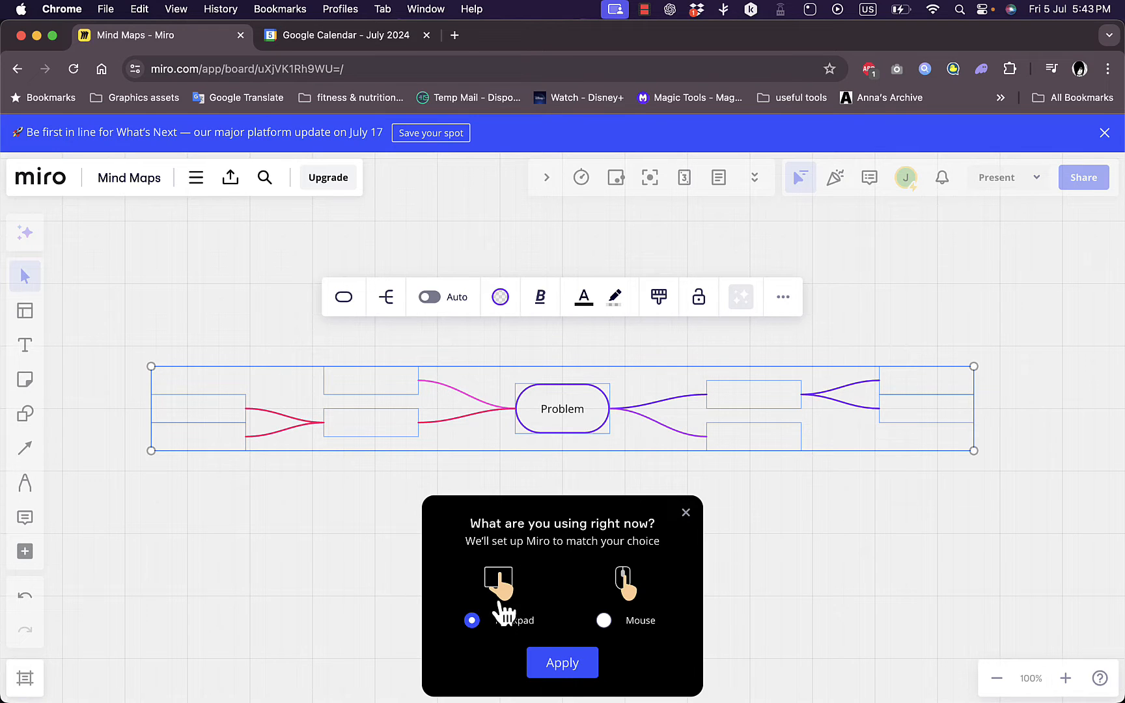
left_click(564, 661)
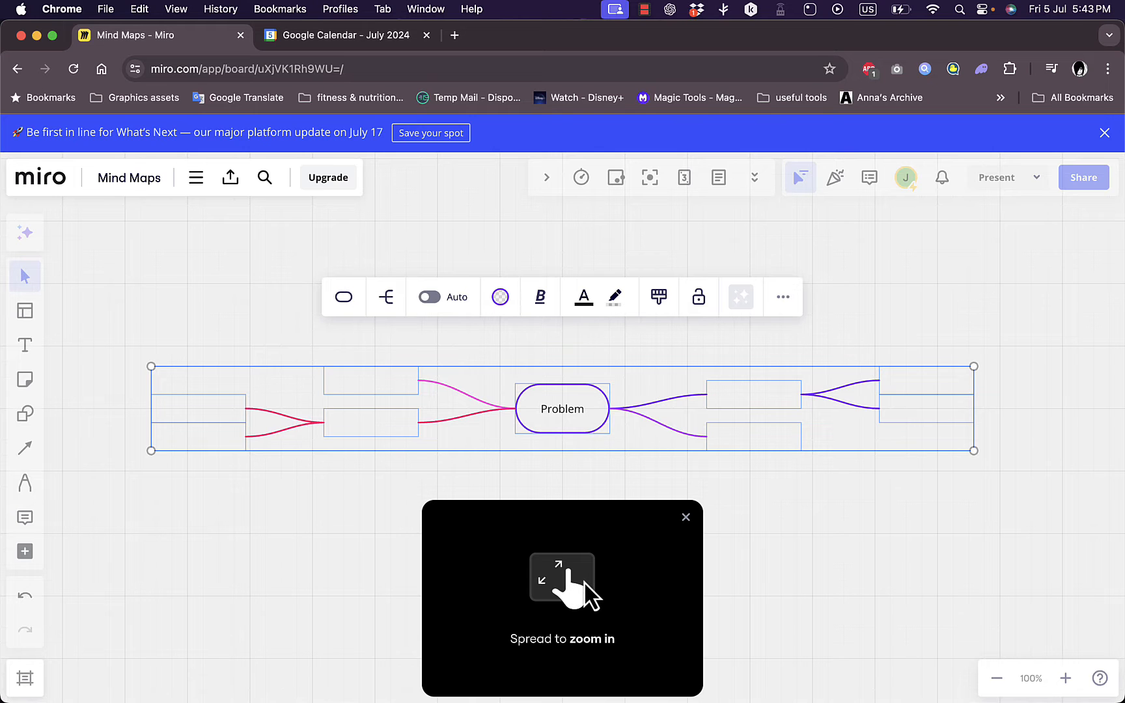
Practise zooming in and out on the mind map, and dismiss the zoom tutorial
scroll(632, 472, "up", 5)
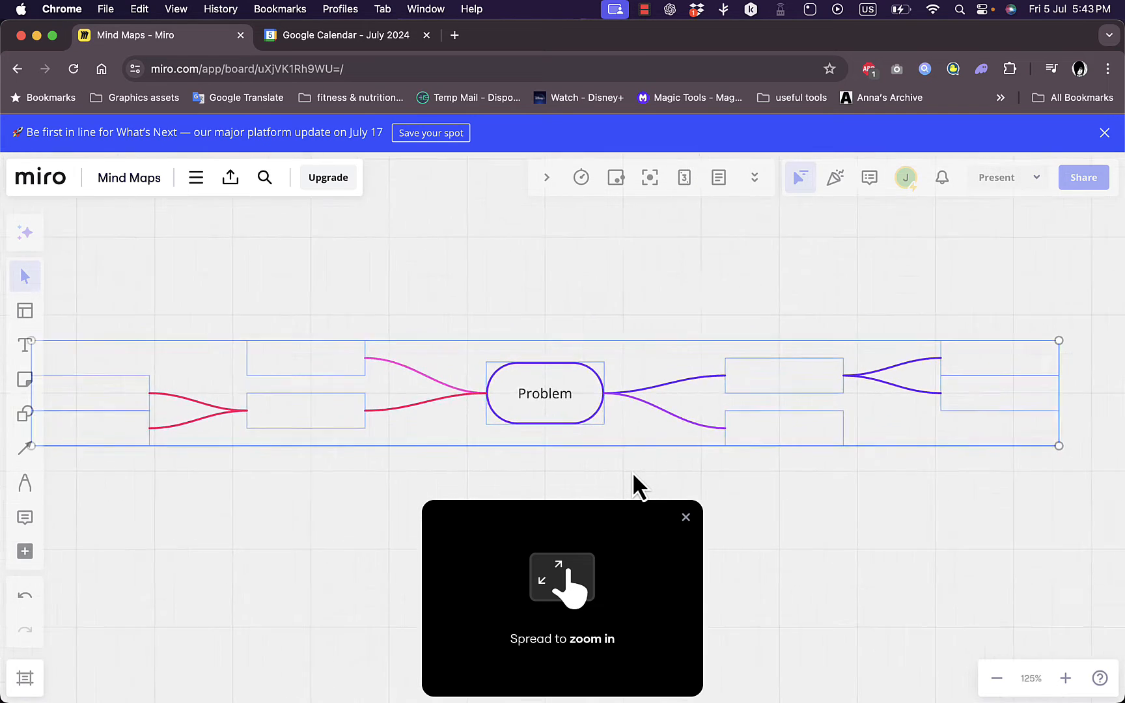
scroll(632, 472, "down", 4)
scroll(632, 471, "up", 4)
scroll(632, 471, "down", 4)
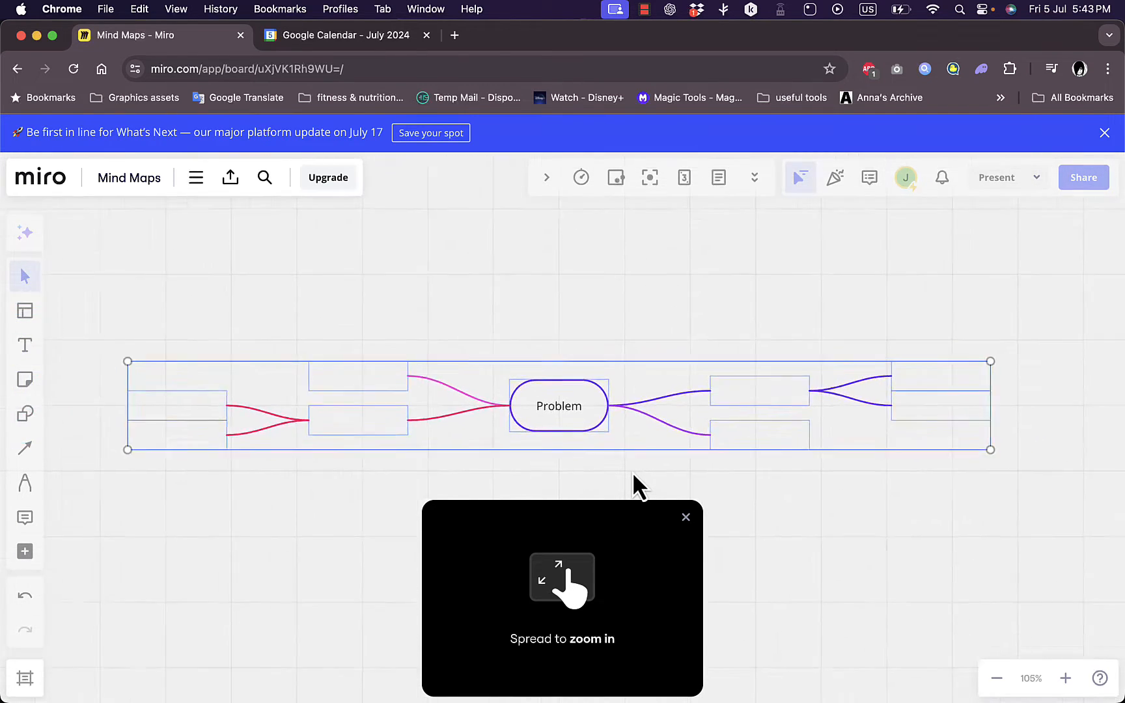
scroll(633, 471, "up", 5)
scroll(632, 471, "down", 3)
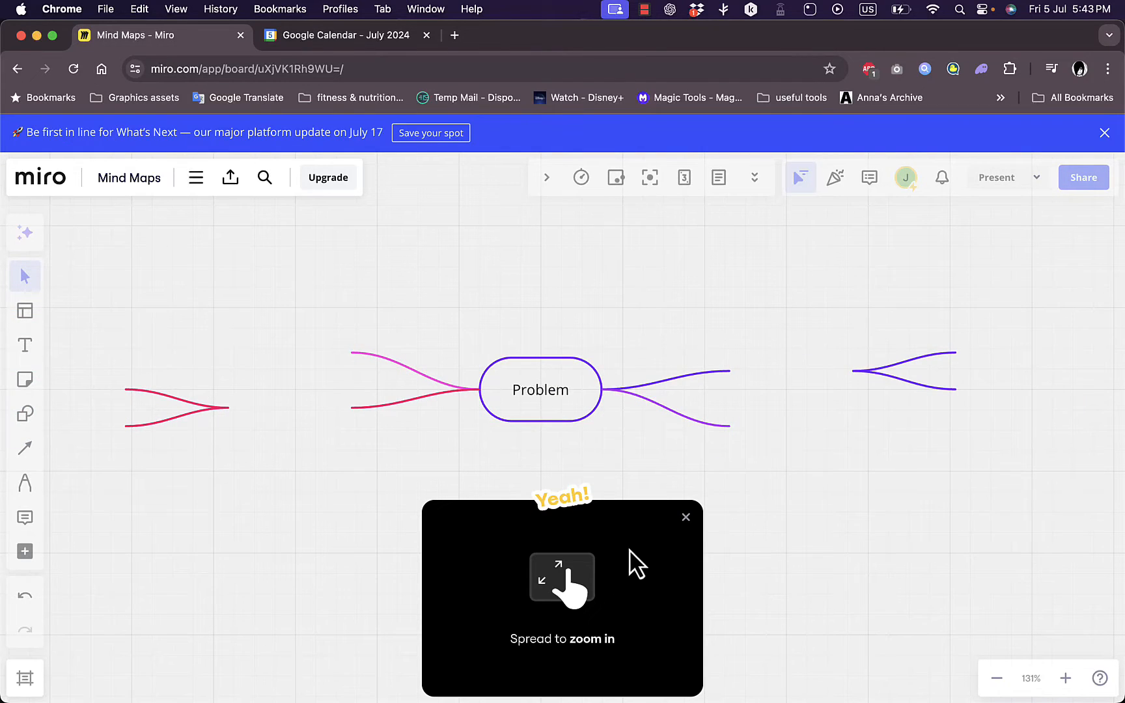
left_click(685, 521)
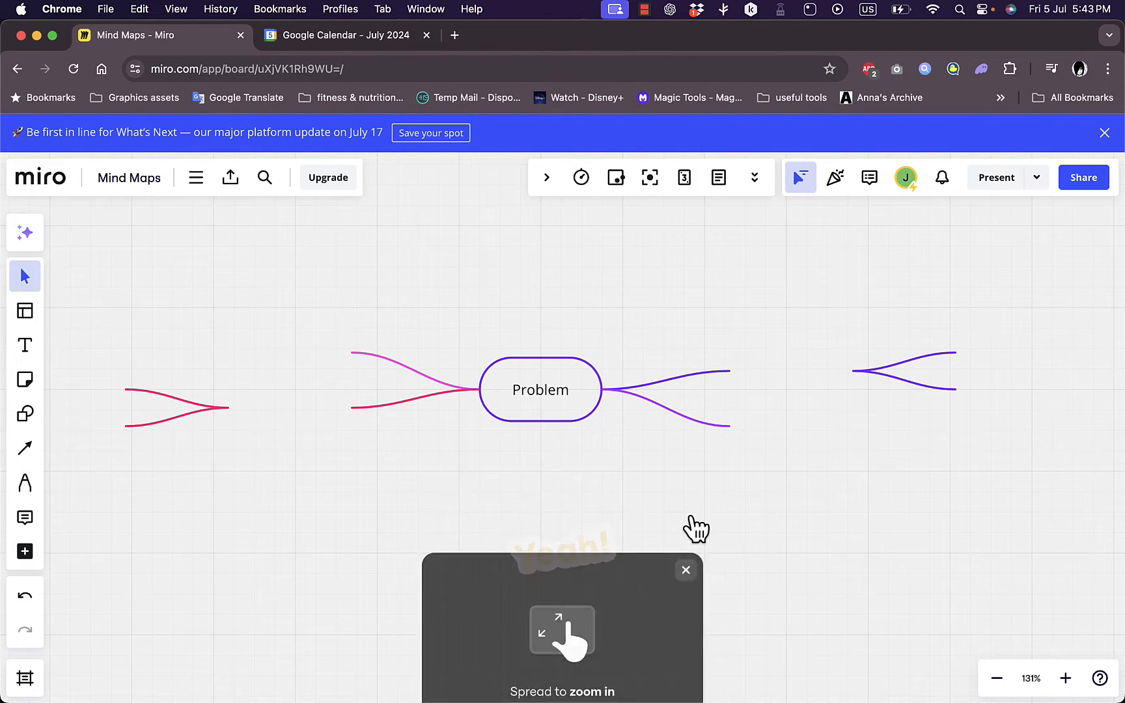
Replace the text of the mind map's central node with "test"
left_click(538, 389)
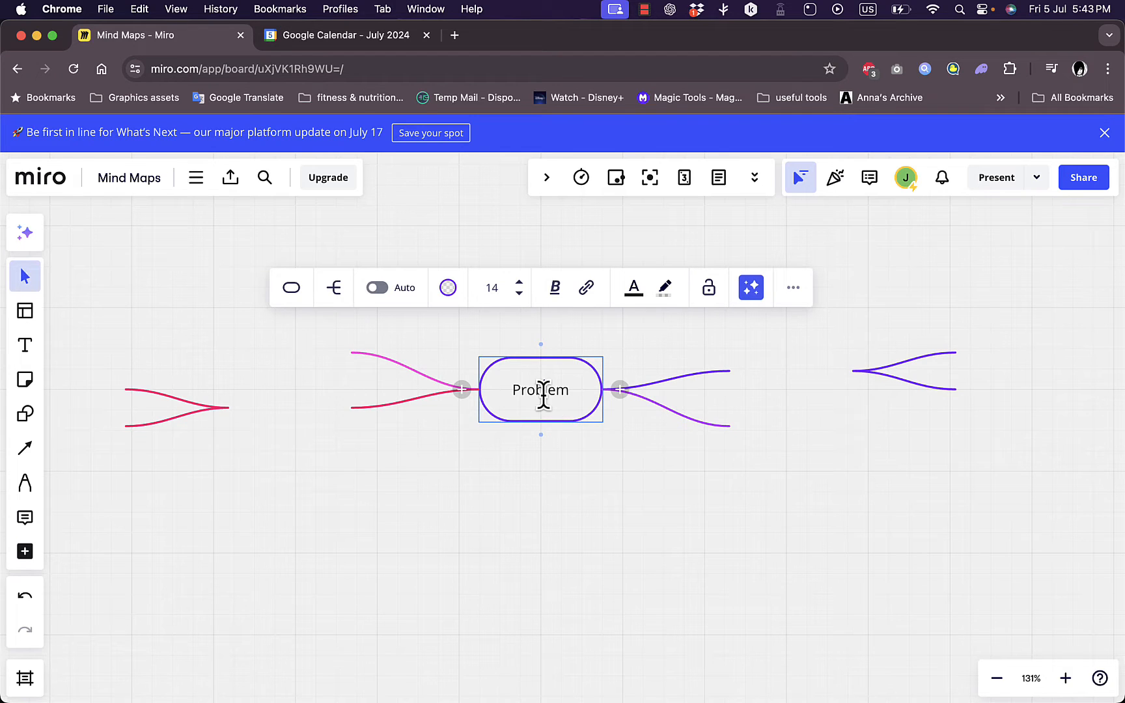
double_click(544, 391)
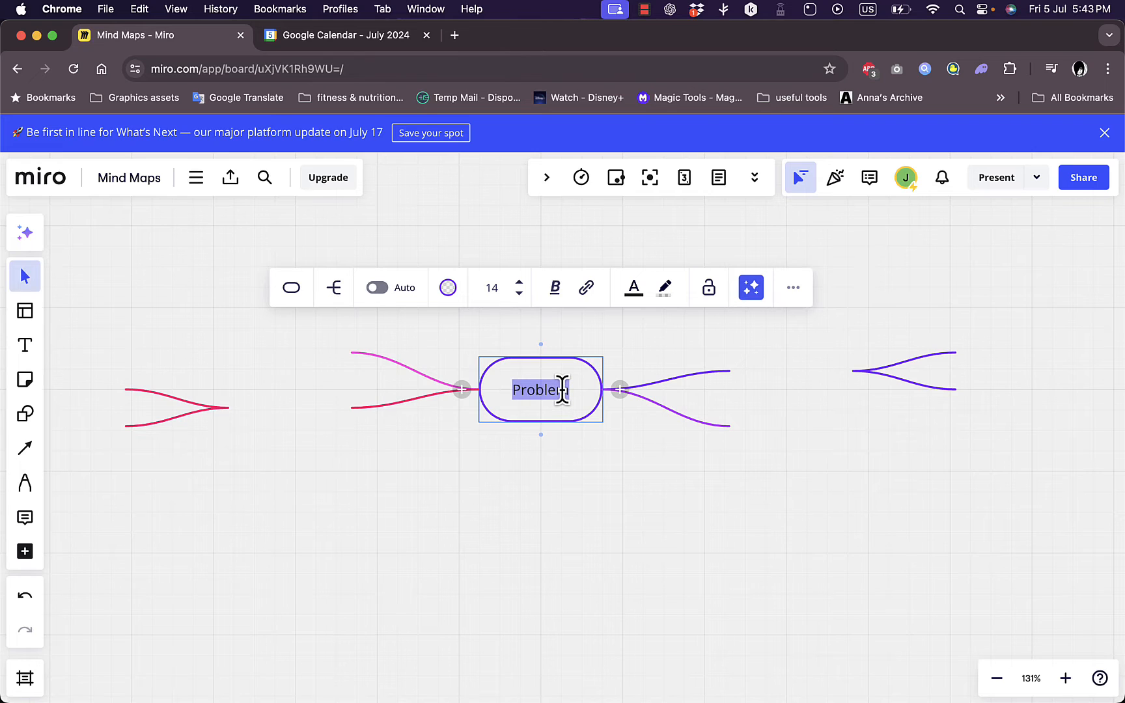
type("test")
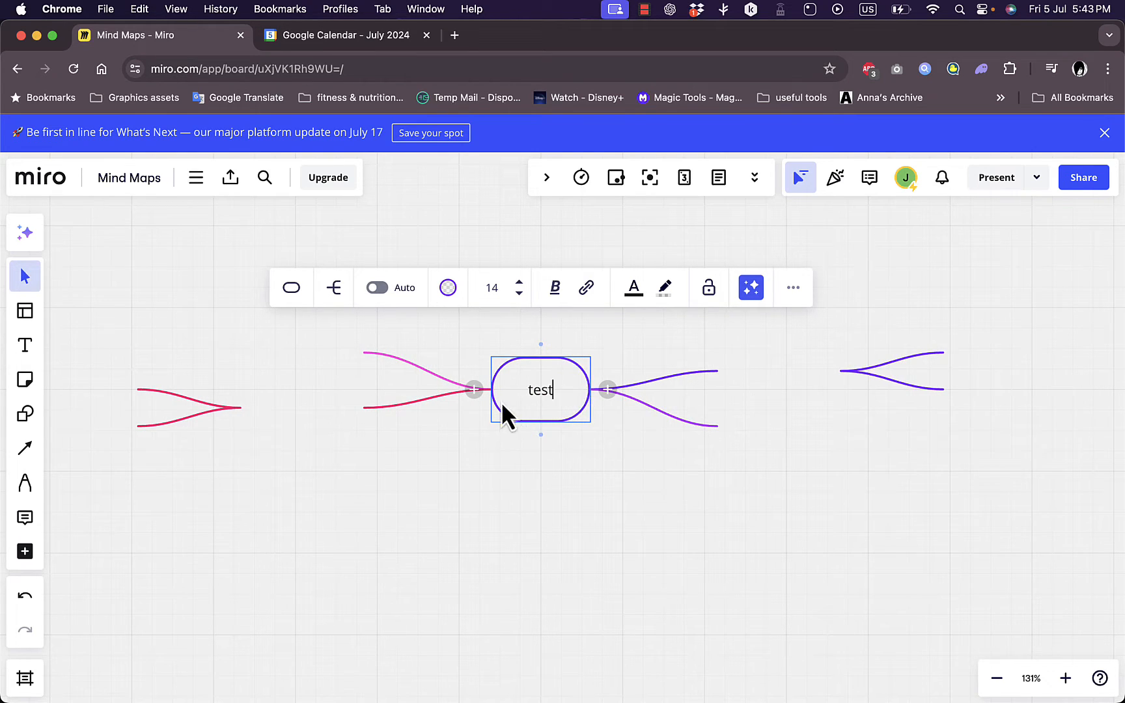
Give the central node a rounded rectangle shape and the colour #ff0070
left_click(294, 289)
left_click(356, 332)
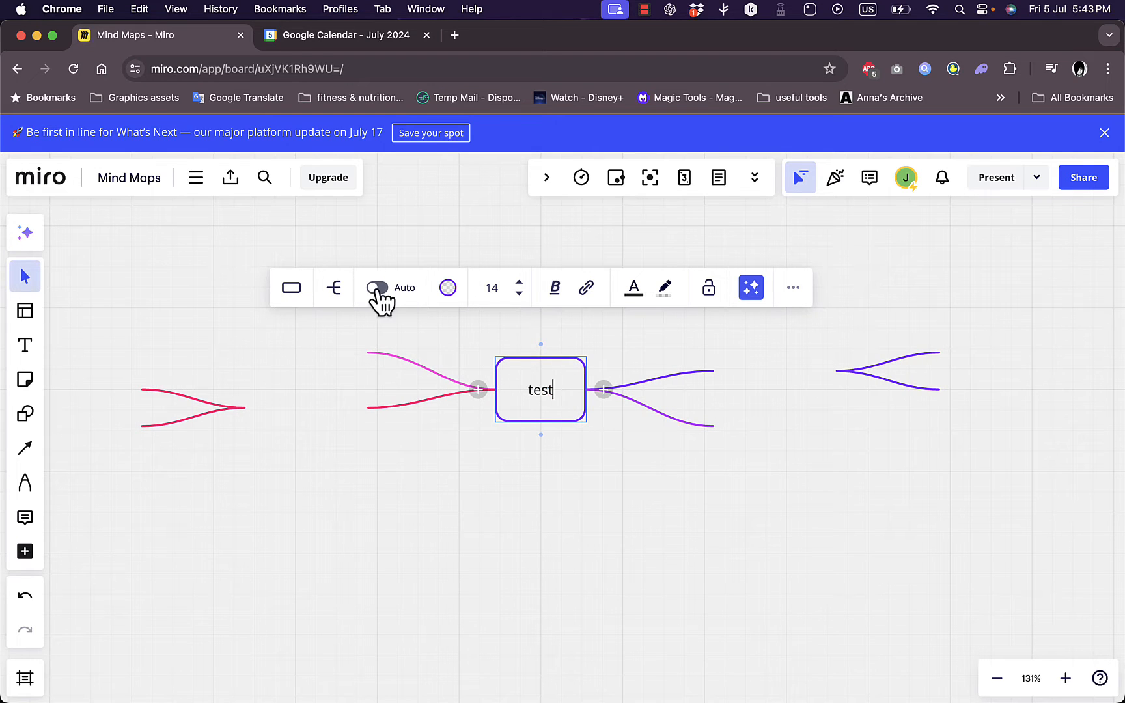
left_click(448, 288)
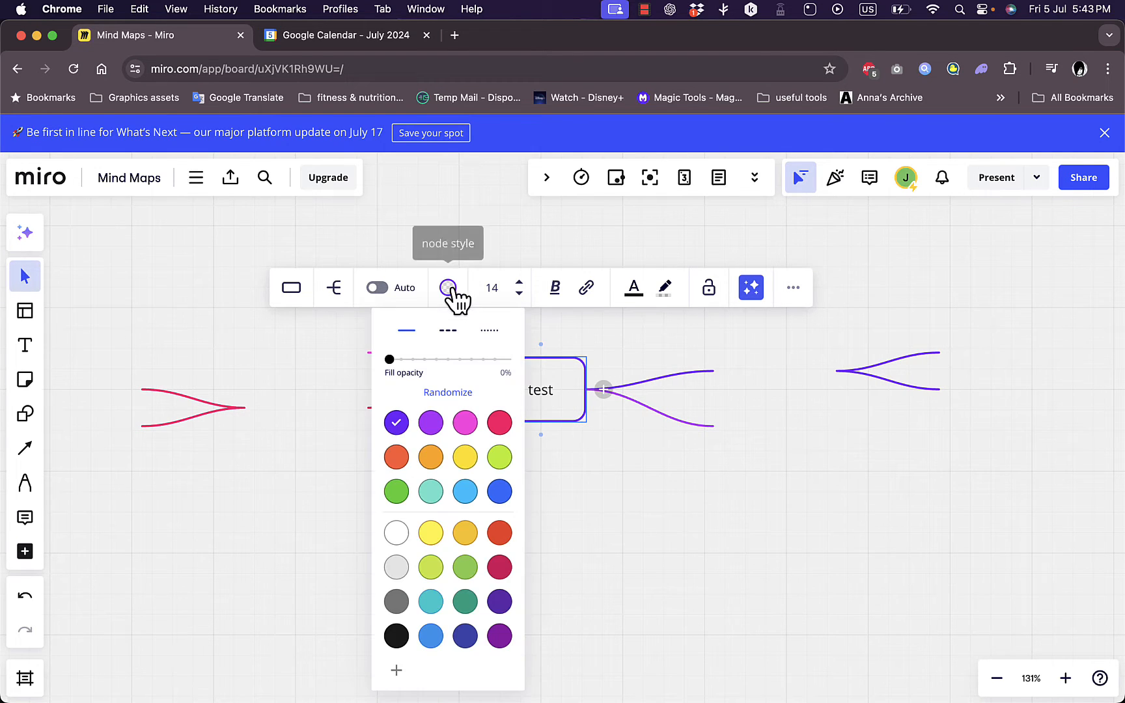
left_click(498, 423)
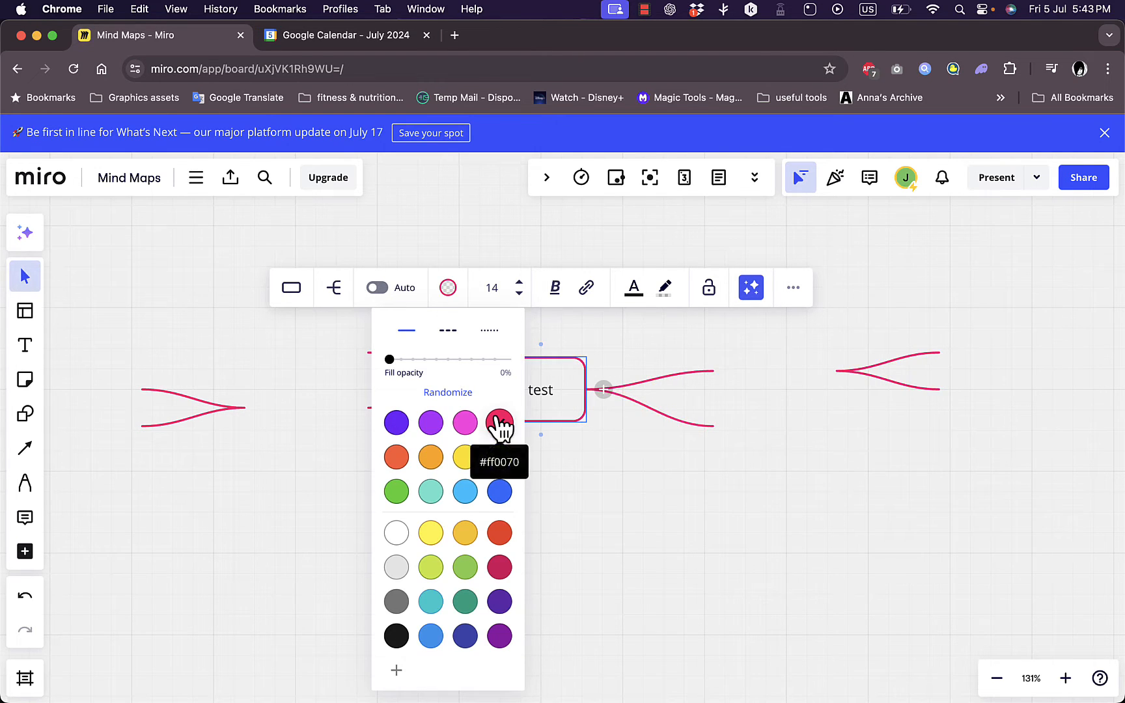
Make the central node's text italic
left_click(557, 290)
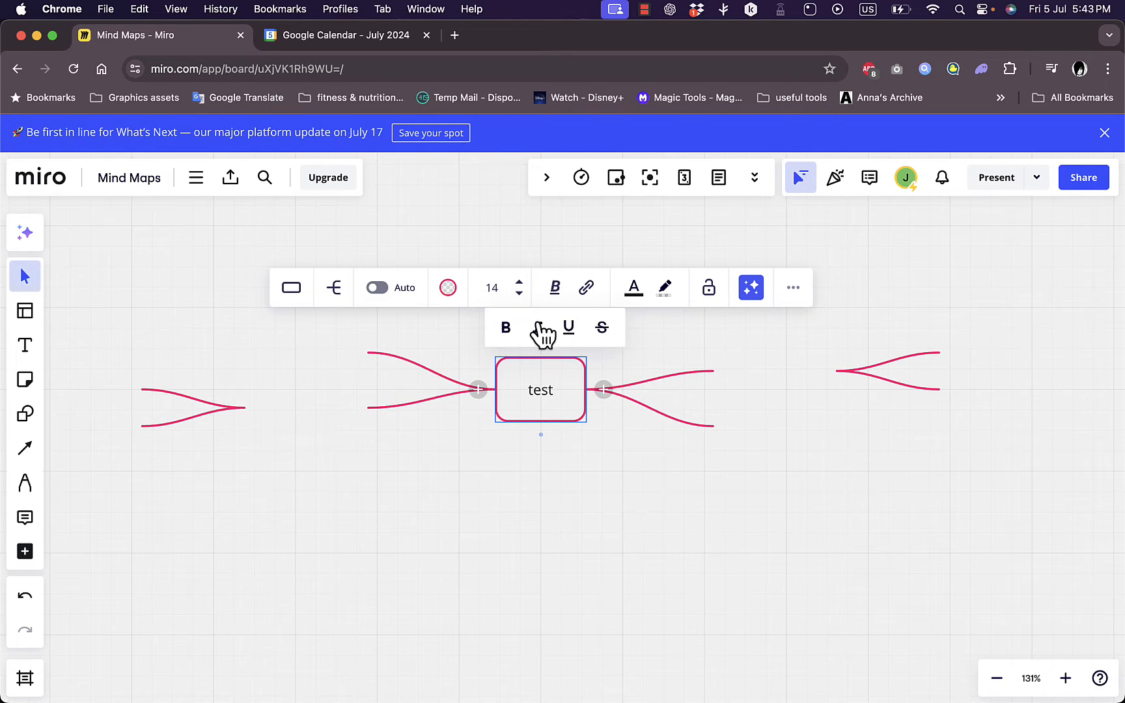
left_click_drag(528, 390, 554, 389)
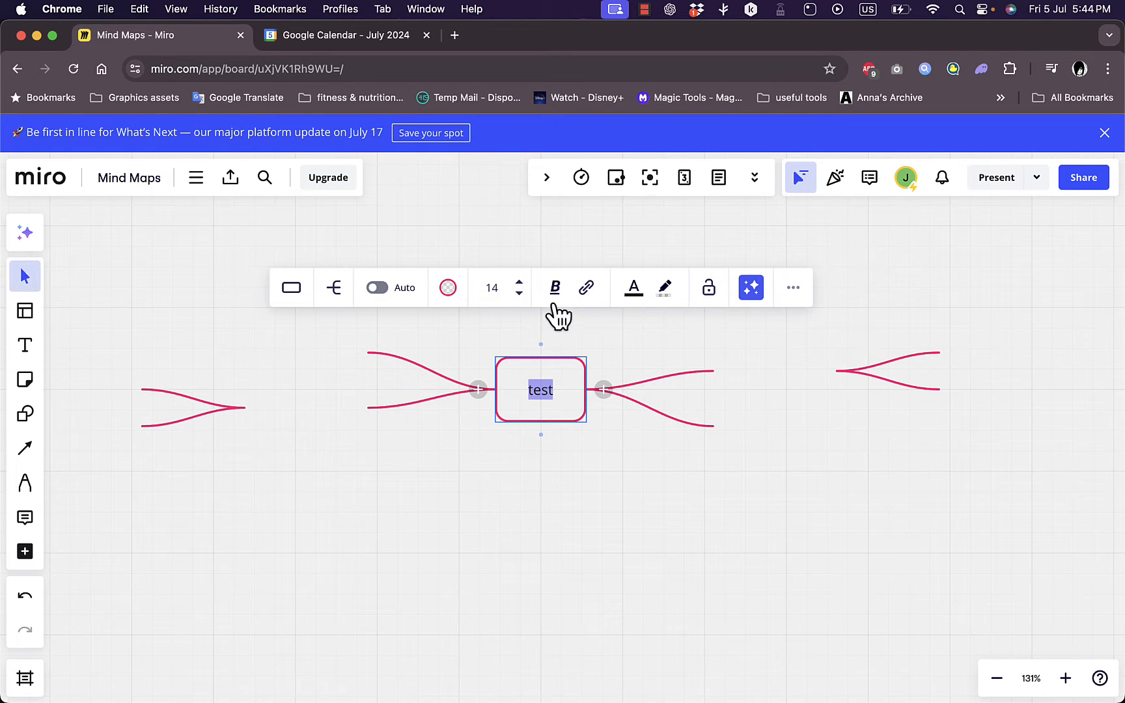
left_click(558, 291)
left_click(538, 327)
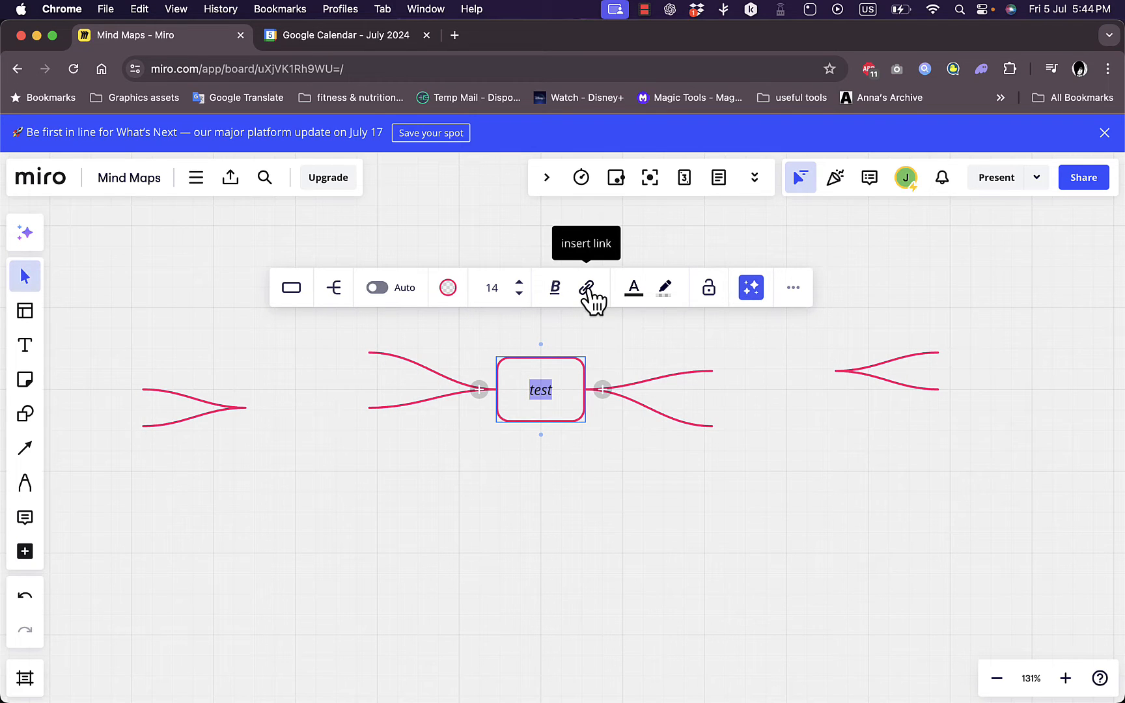
Set the central node's font size to 24 and its text colour to light green
left_click(493, 290)
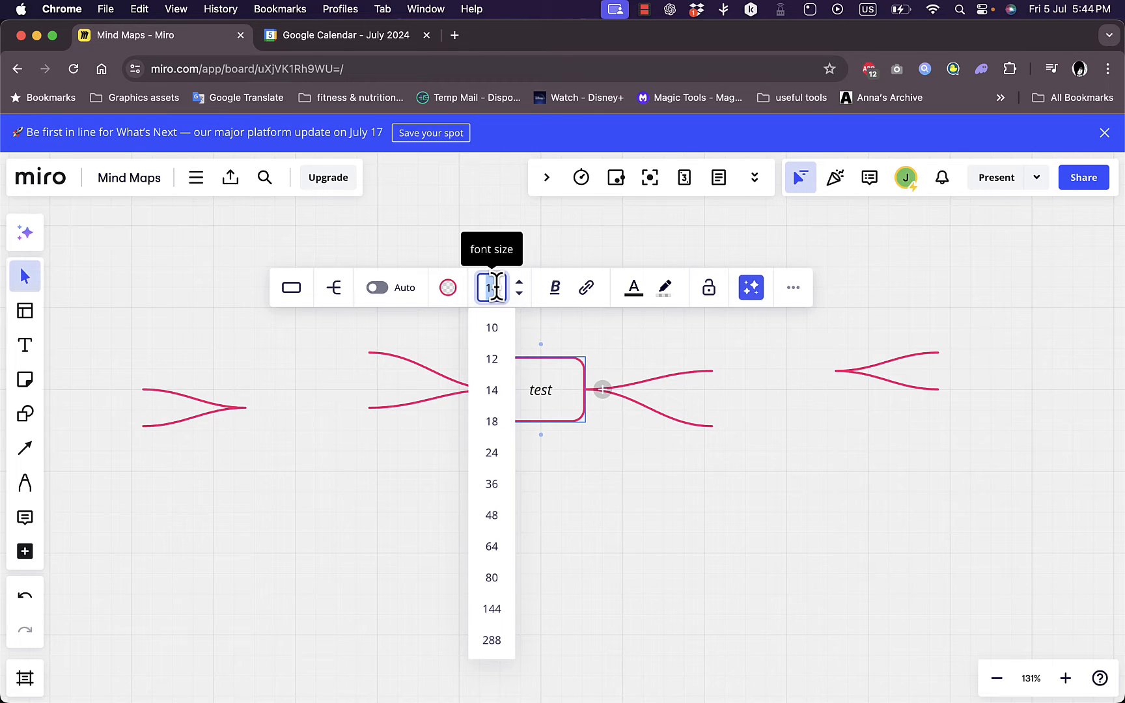
double_click(546, 393)
left_click(497, 453)
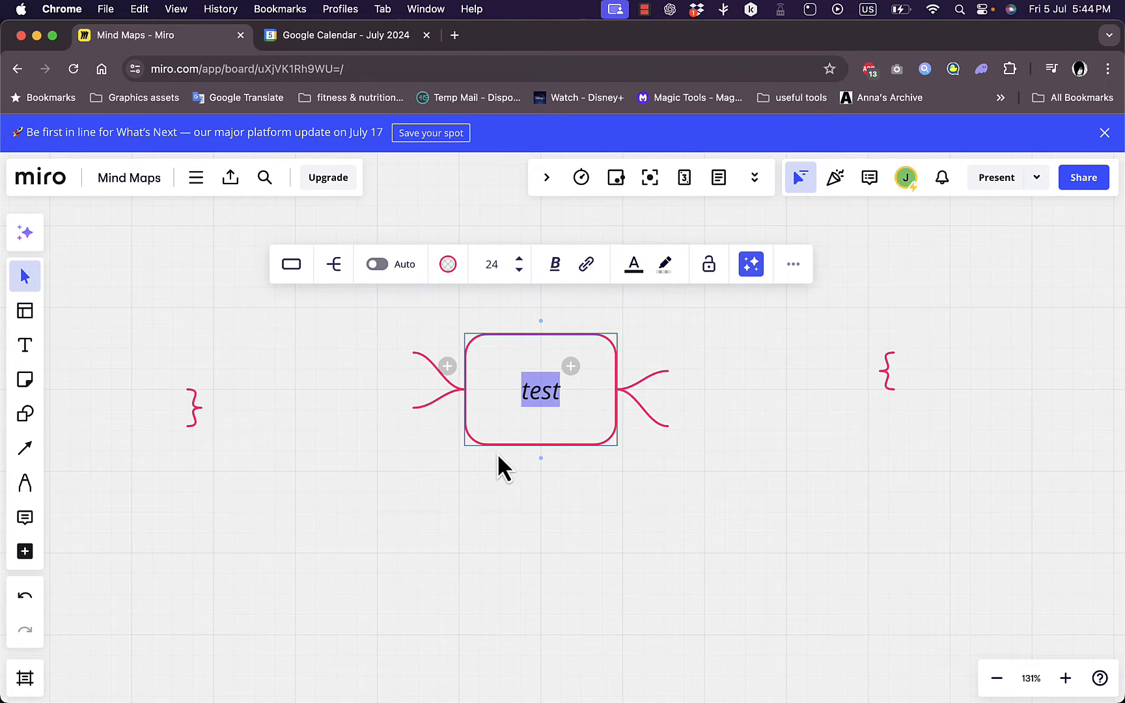
left_click(634, 264)
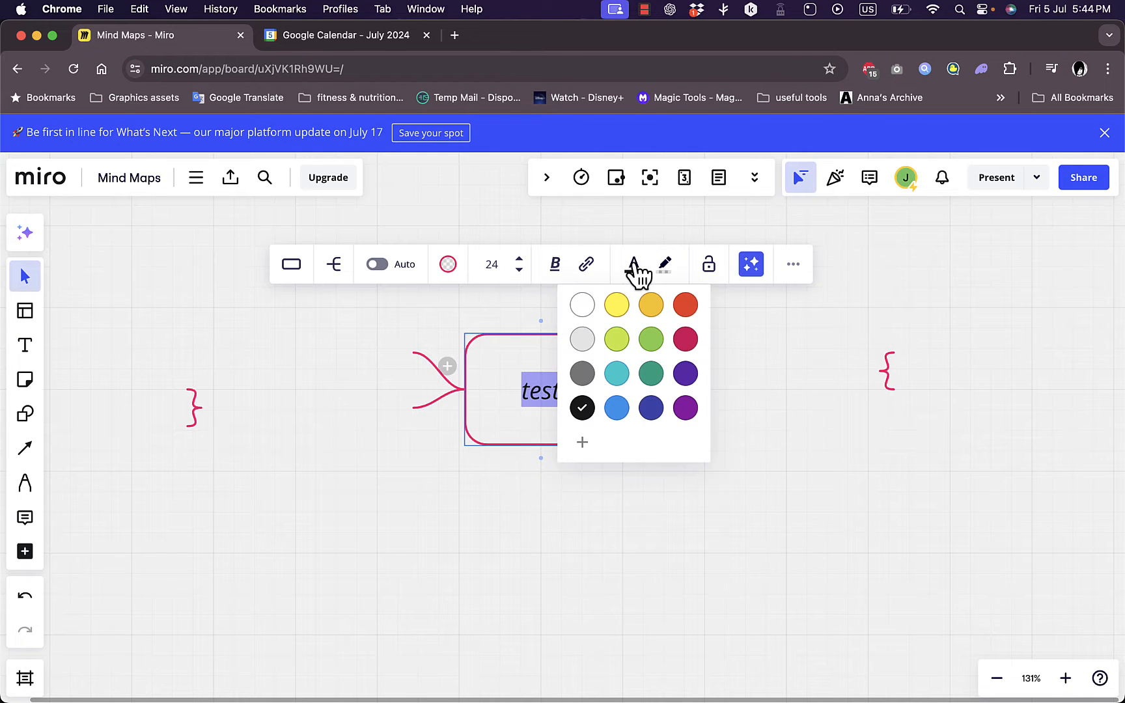
left_click(654, 340)
left_click(523, 500)
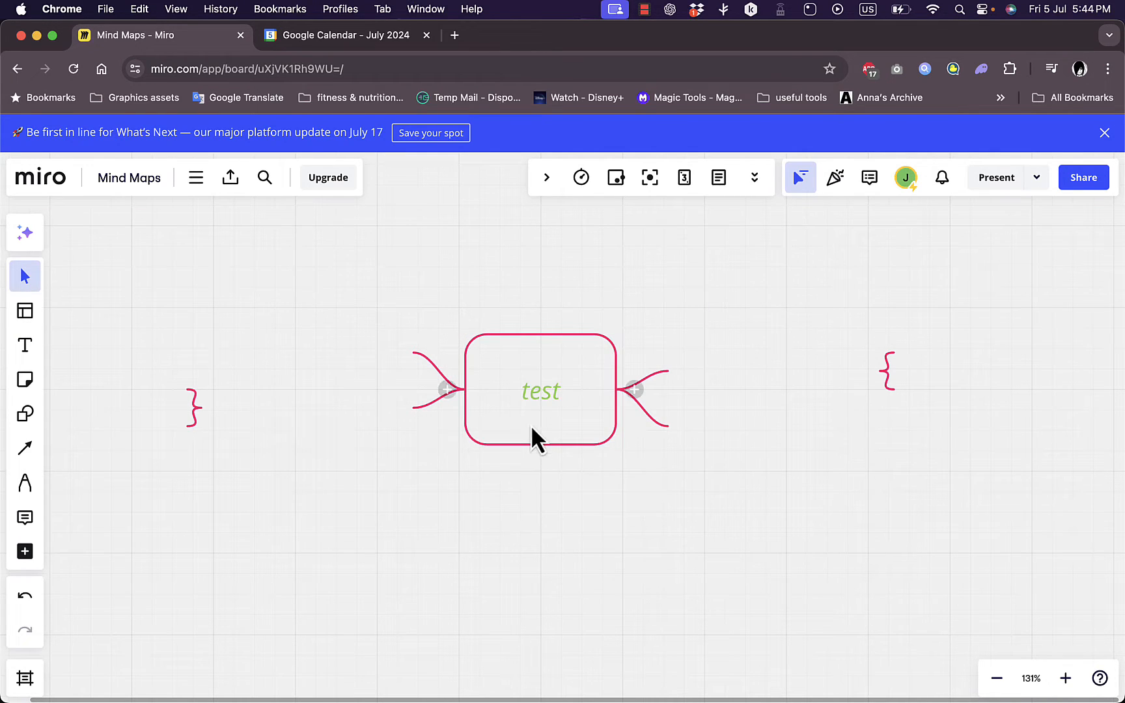
Give the empty upper-left branch node a pill shape and a purple node colour
left_click(411, 372)
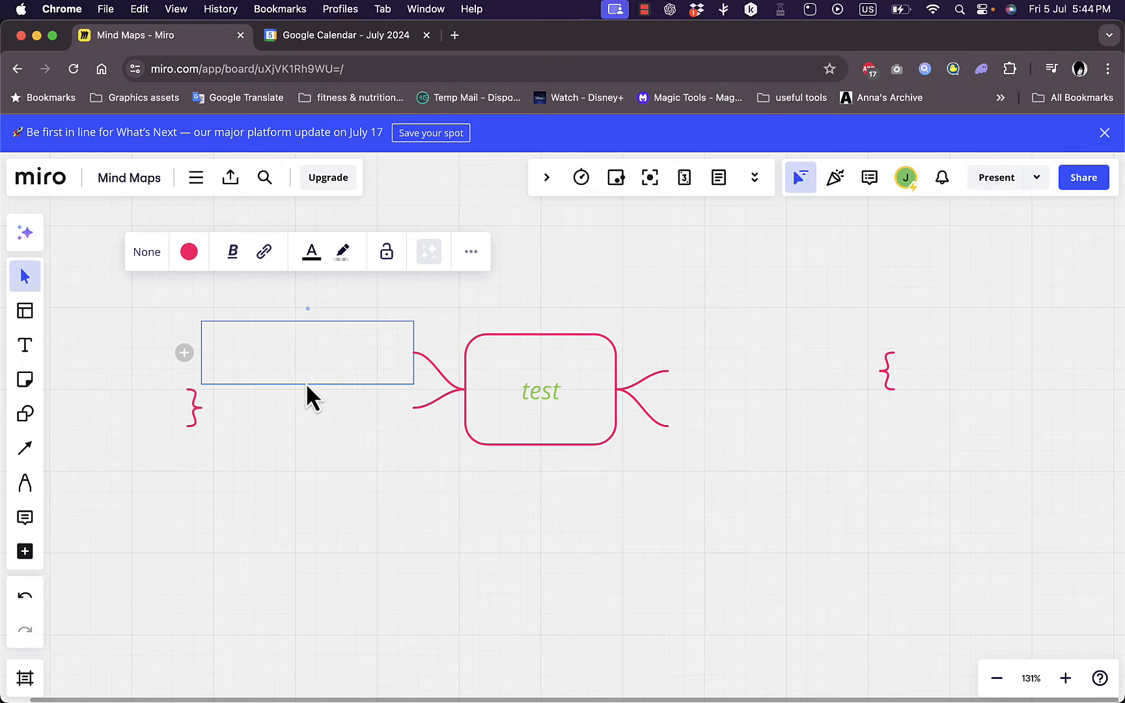
left_click(319, 362)
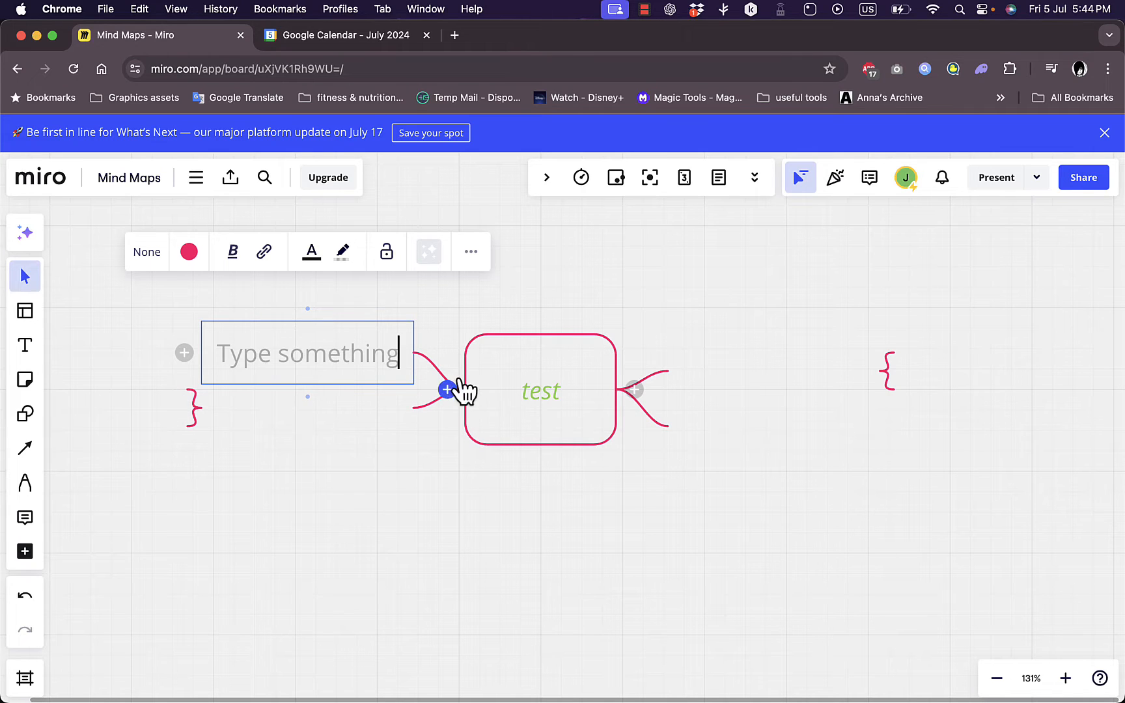
left_click(155, 258)
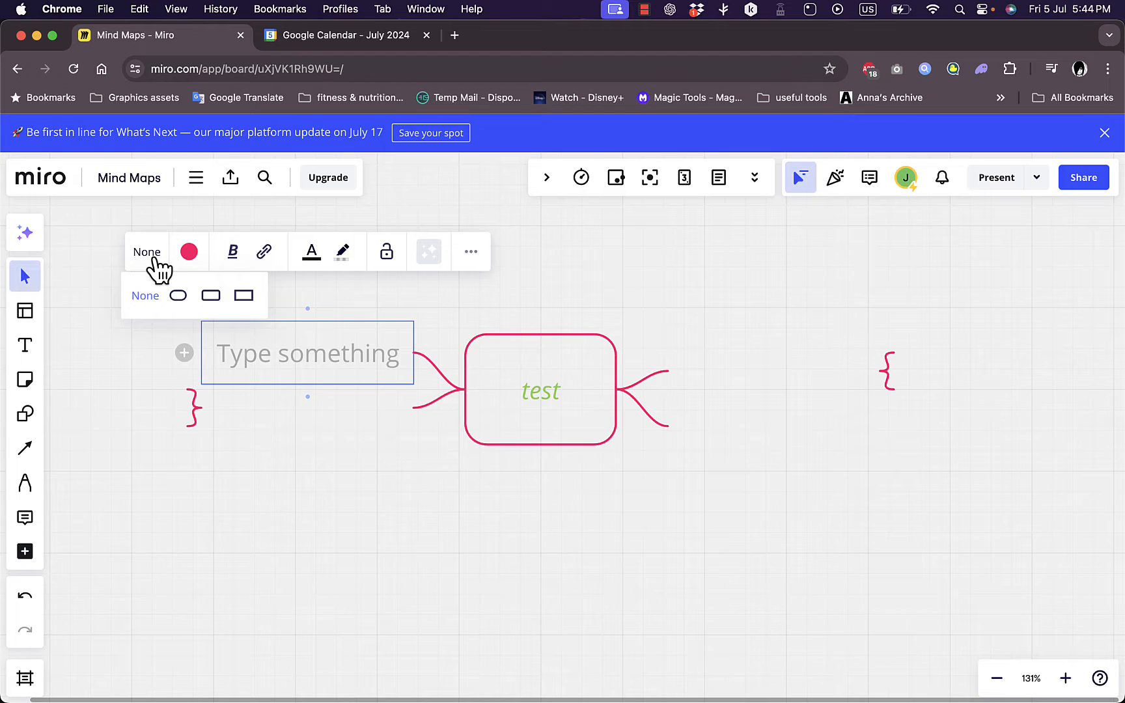
left_click(179, 295)
left_click(189, 255)
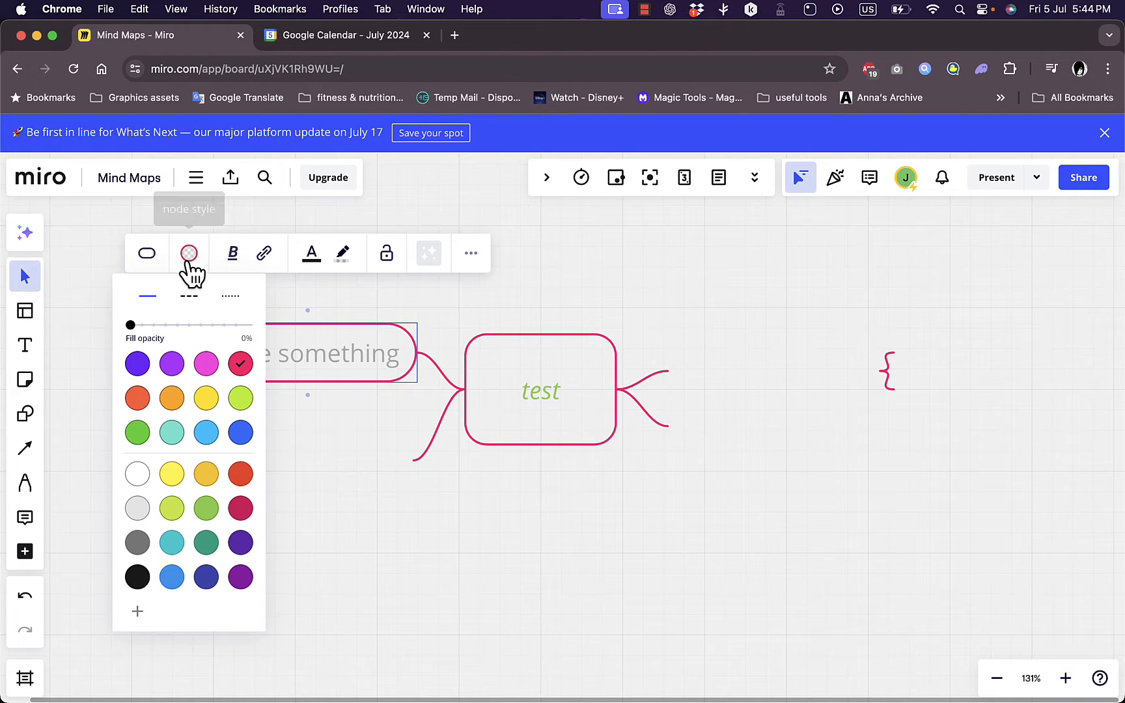
left_click(173, 364)
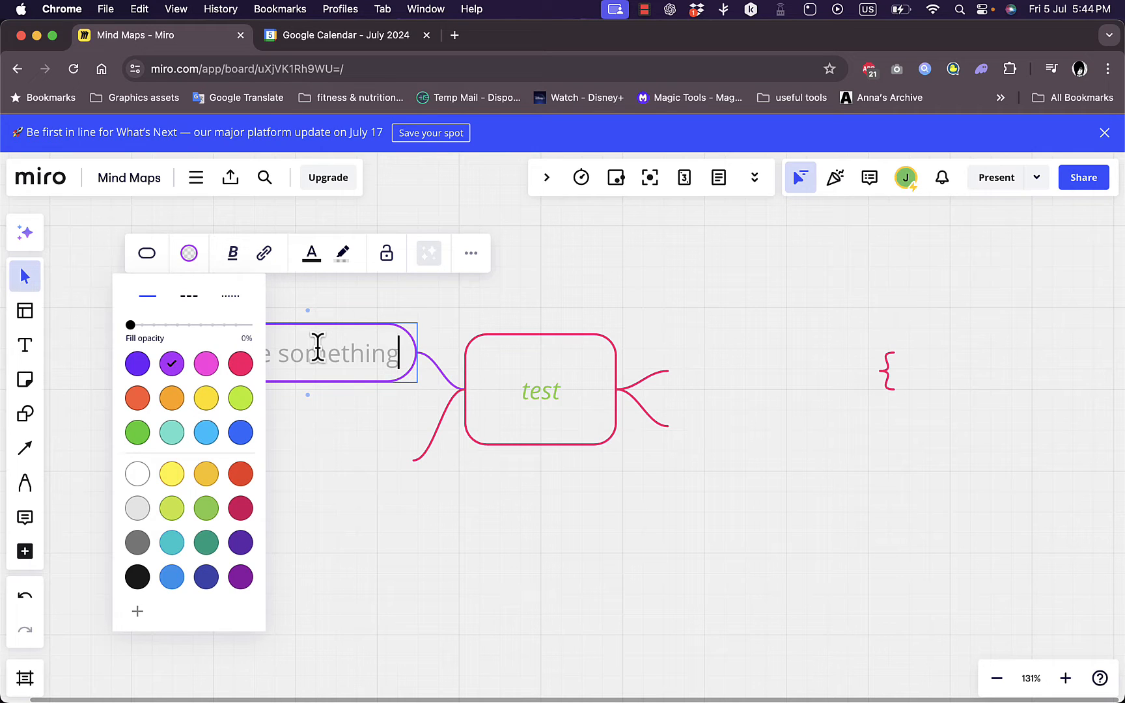
Enter "fix stuff" in the purple branch node and set its fill opacity to 30%
type("fis")
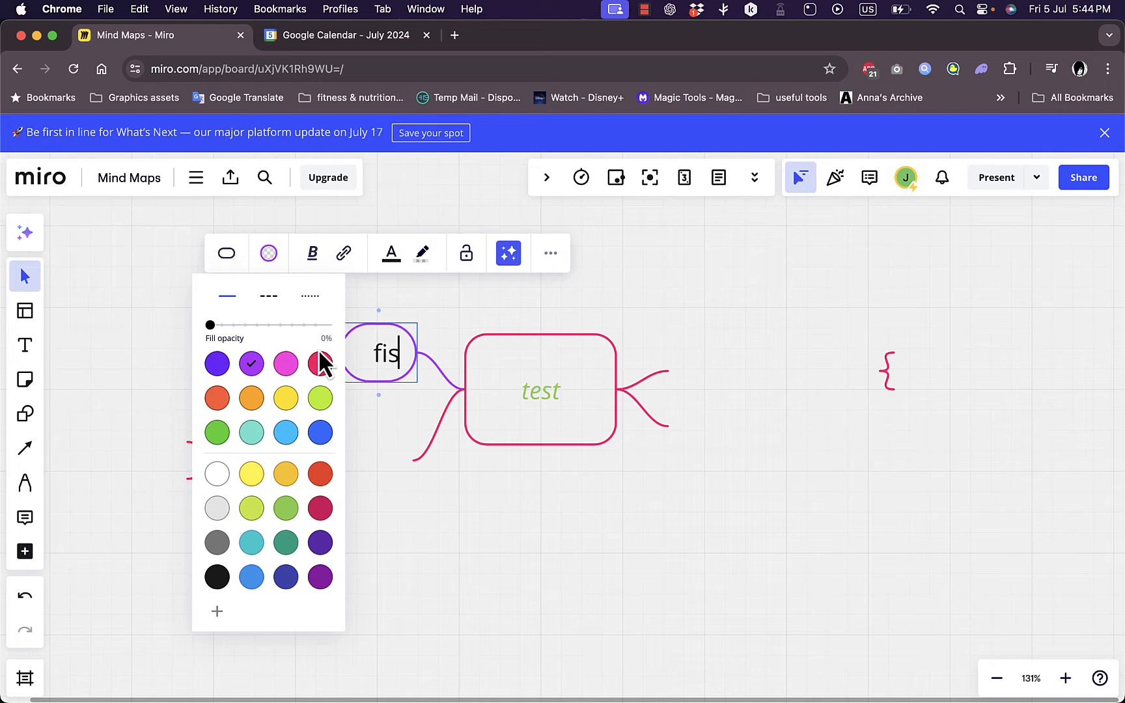
key("BackSpace")
type("x stu")
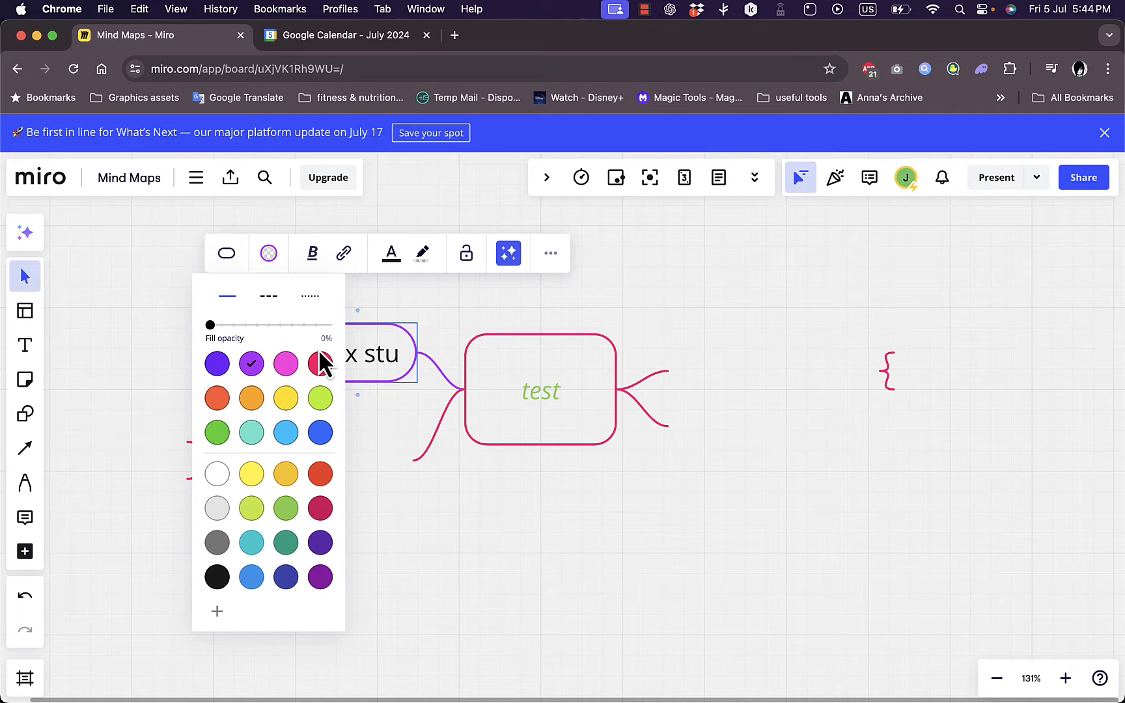
type("ff")
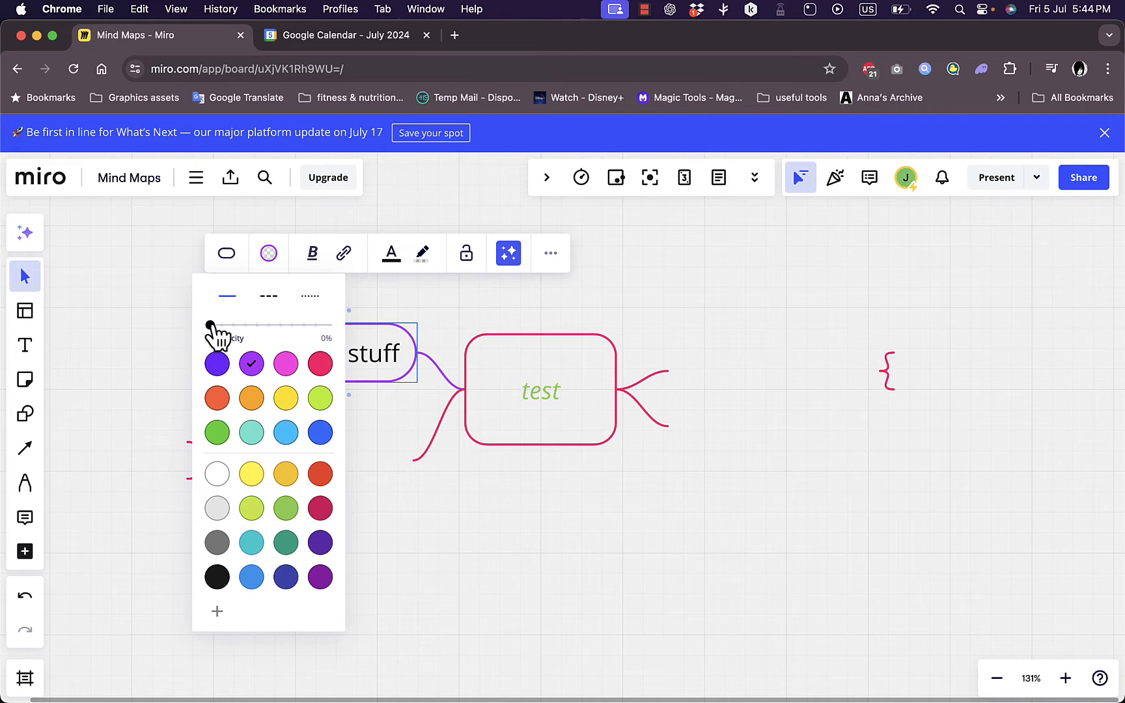
left_click_drag(210, 325, 245, 325)
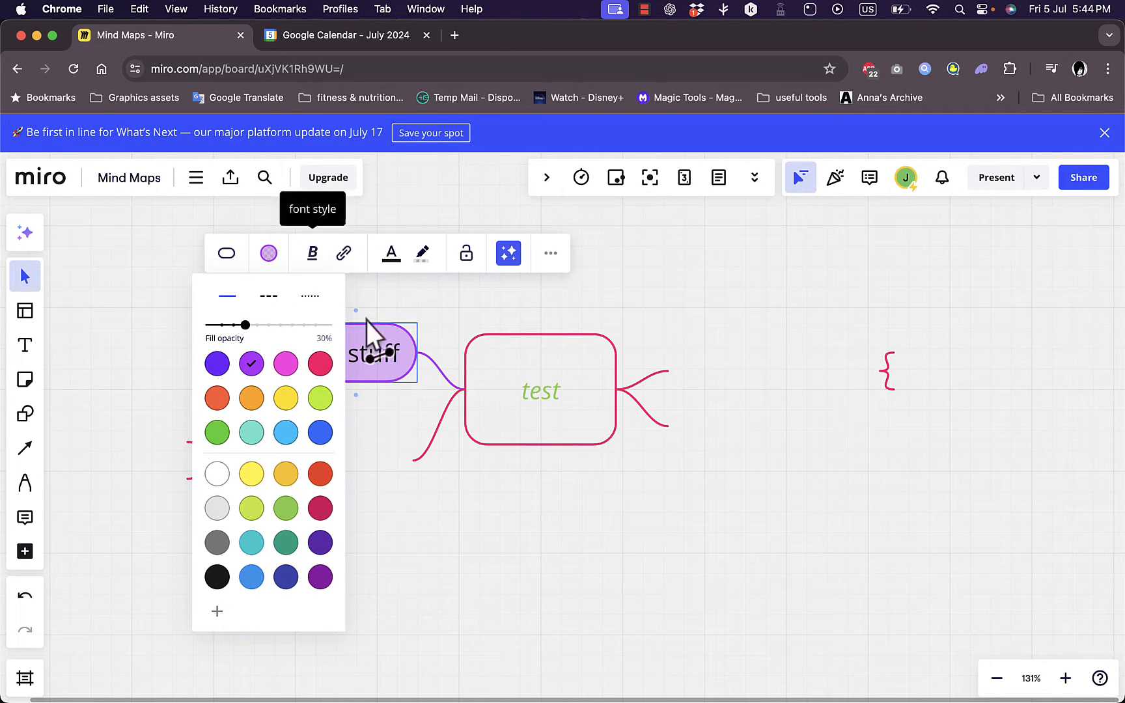
left_click(382, 455)
left_click(351, 388)
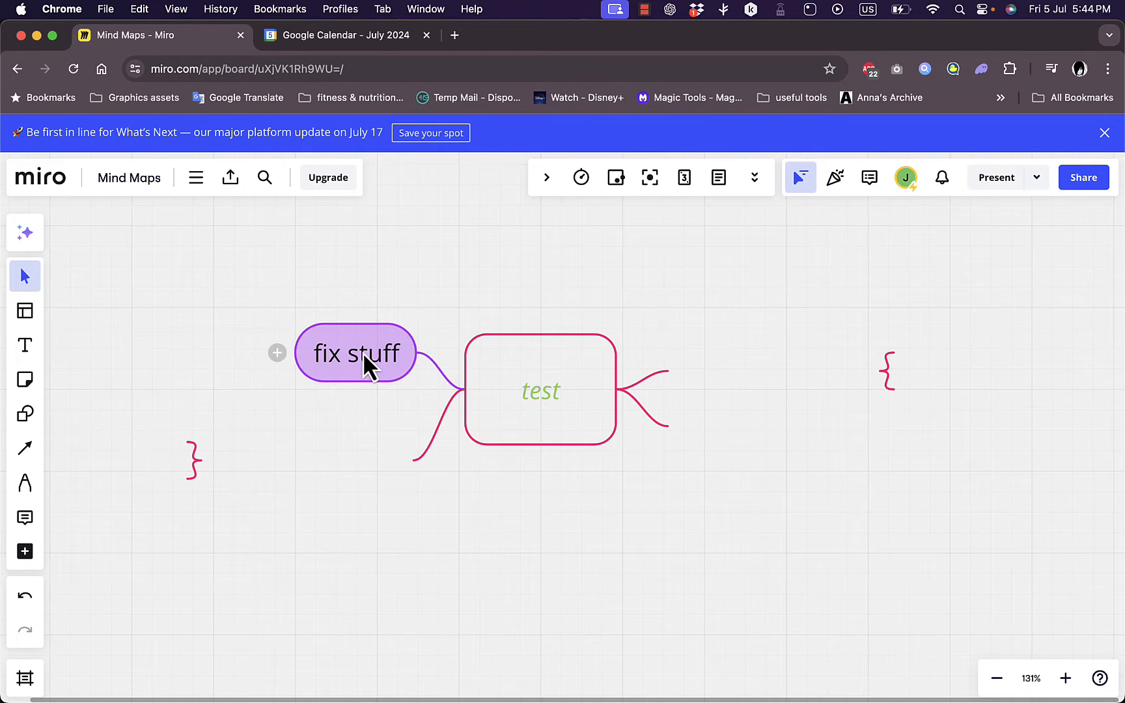
Move the "fix stuff" node slightly higher and draw a connector from its upper edge out to the upper left
left_click(364, 366)
left_click_drag(377, 345, 213, 229)
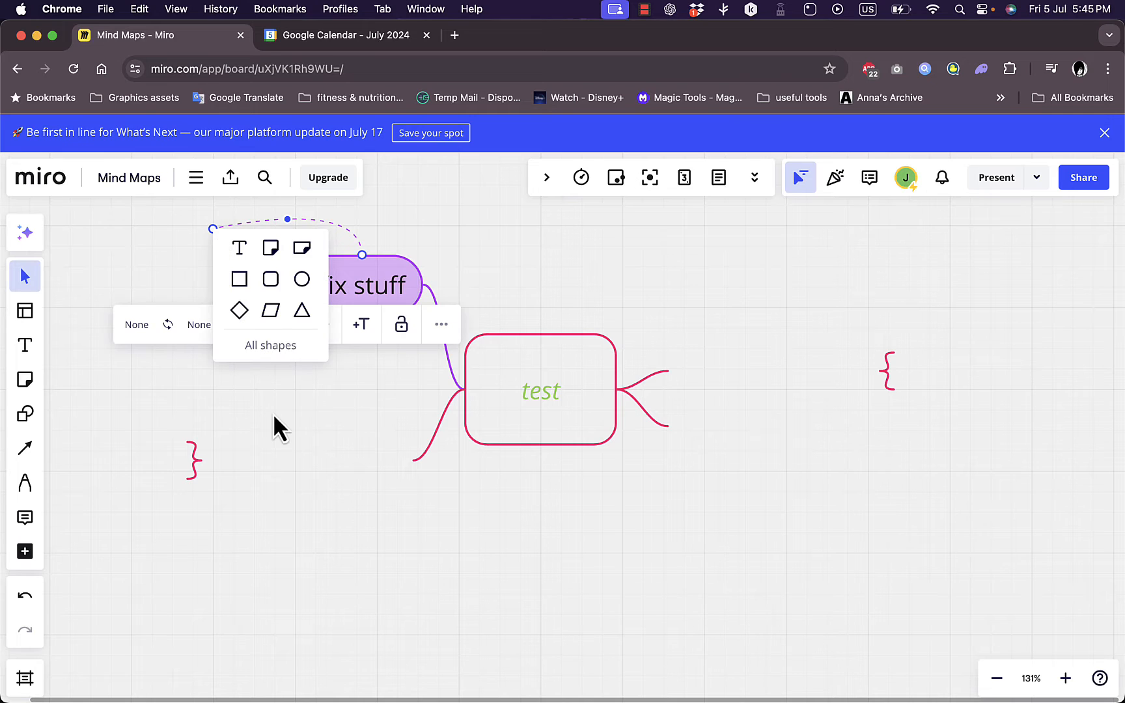
scroll(273, 416, "up", 2)
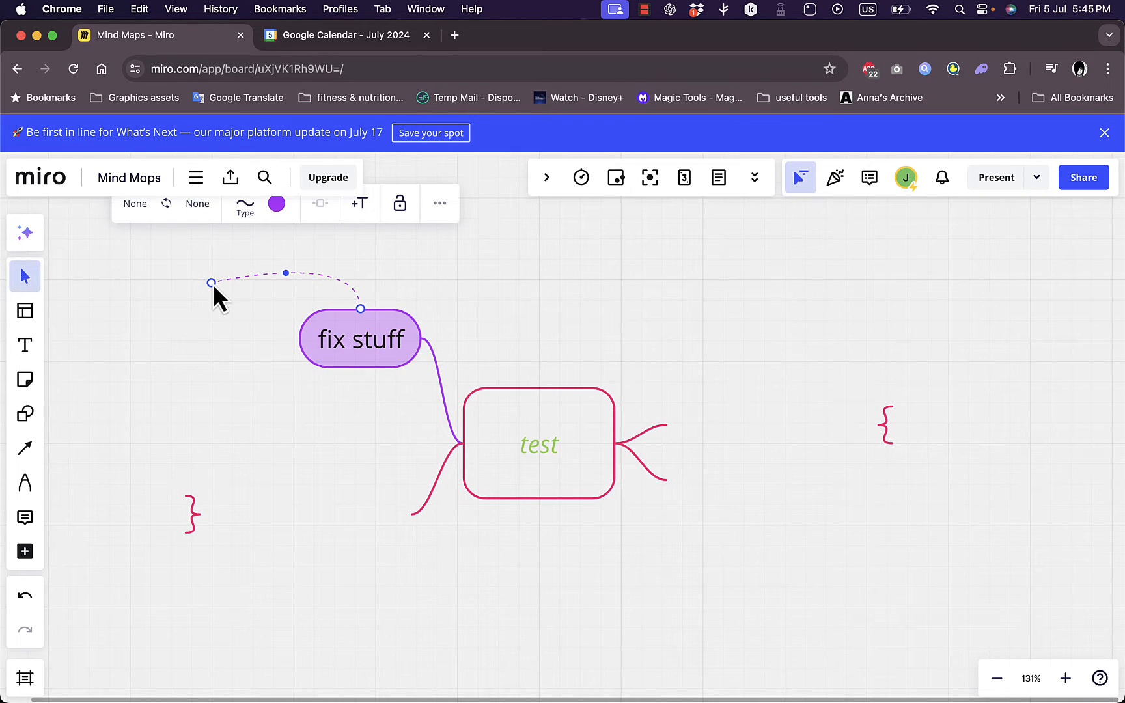
scroll(213, 284, "up", 2)
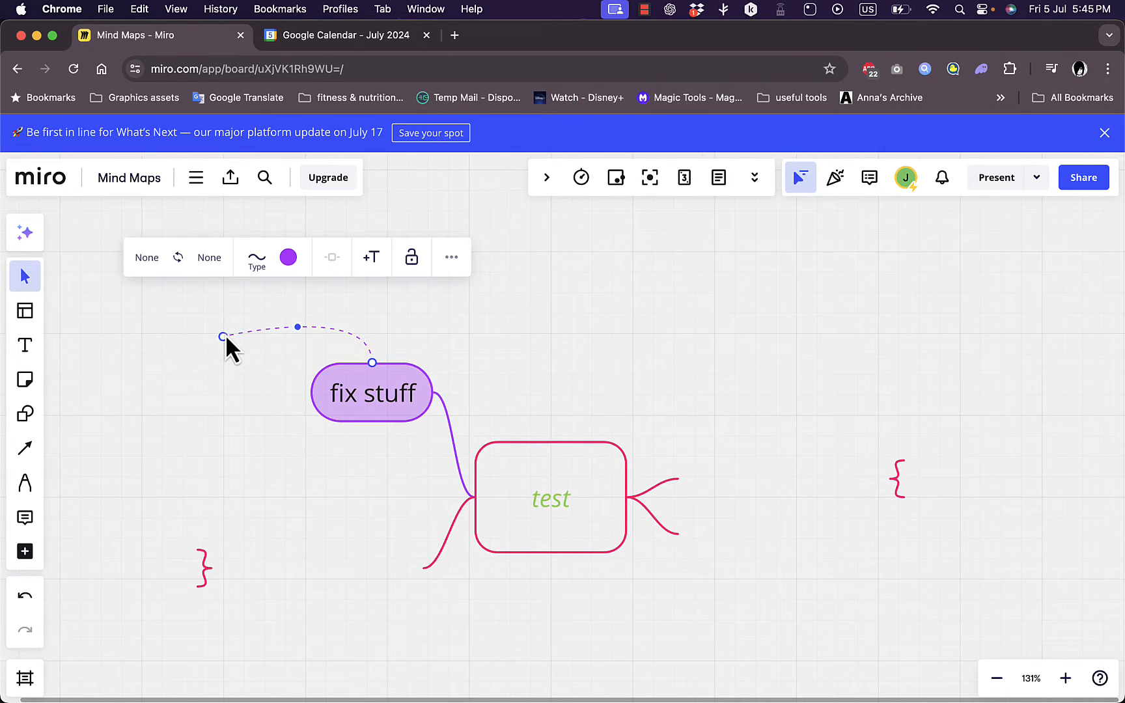
Increase the new connector's thickness to nearly half of its range and change its line type to elbowed
left_click(257, 261)
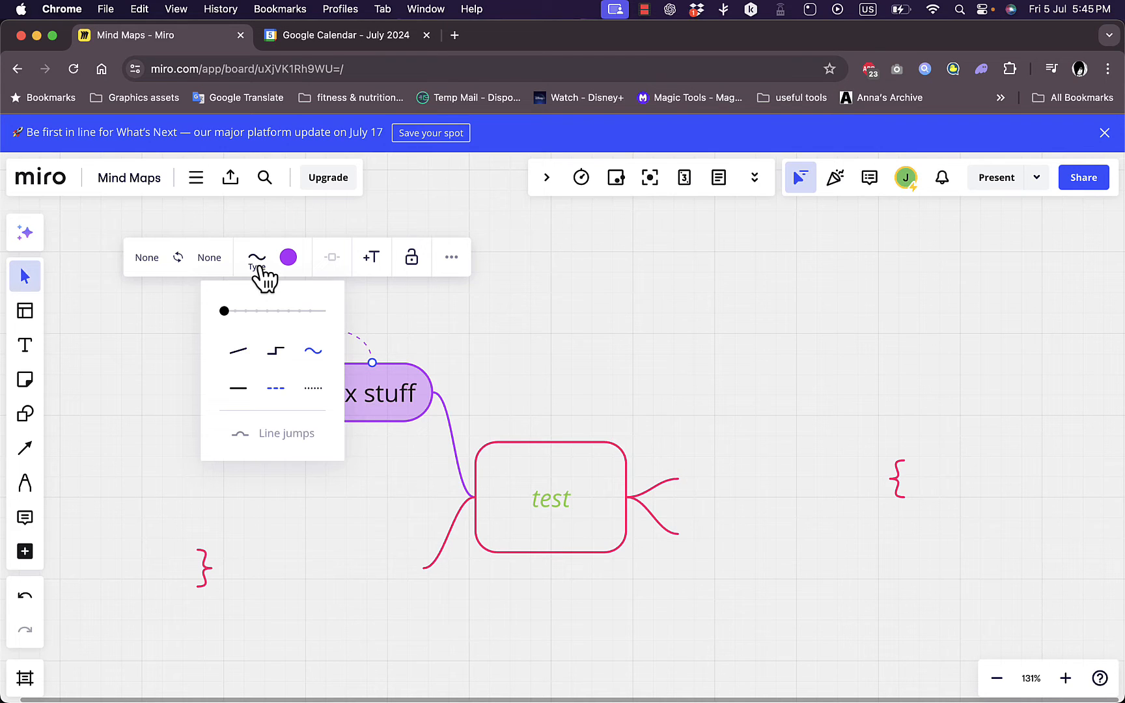
left_click_drag(229, 312, 269, 311)
left_click(240, 351)
left_click(275, 351)
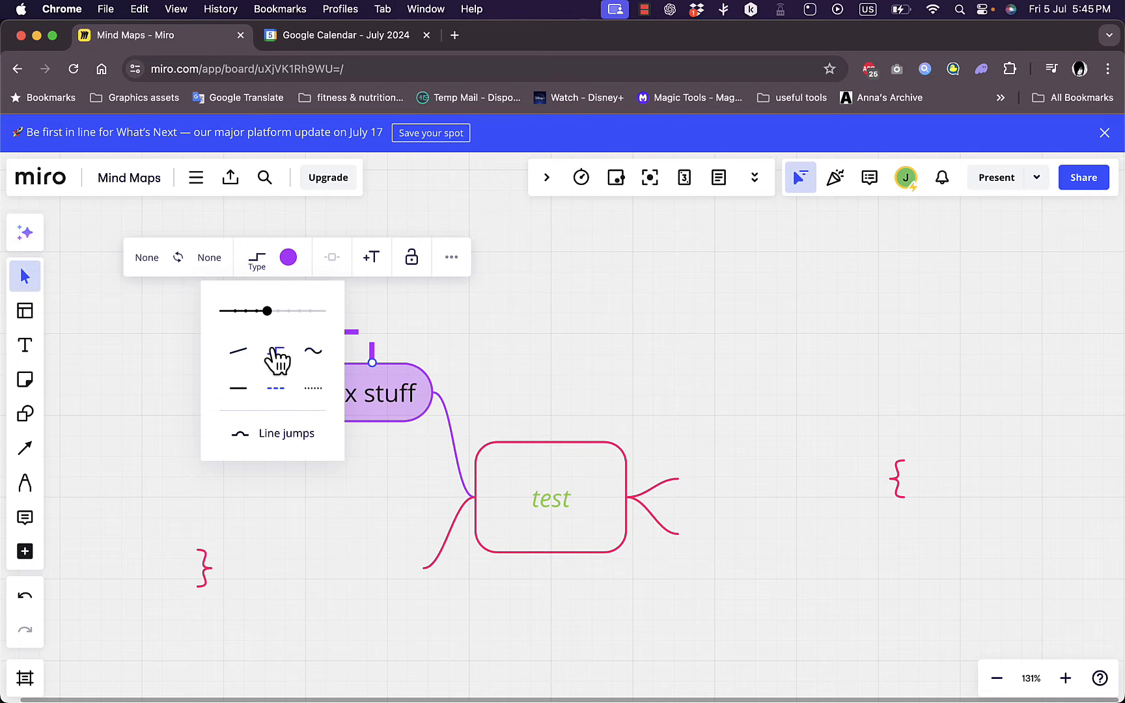
Change the purple connector's line type to curved and increase its thickness to about two-thirds of its range
left_click(314, 352)
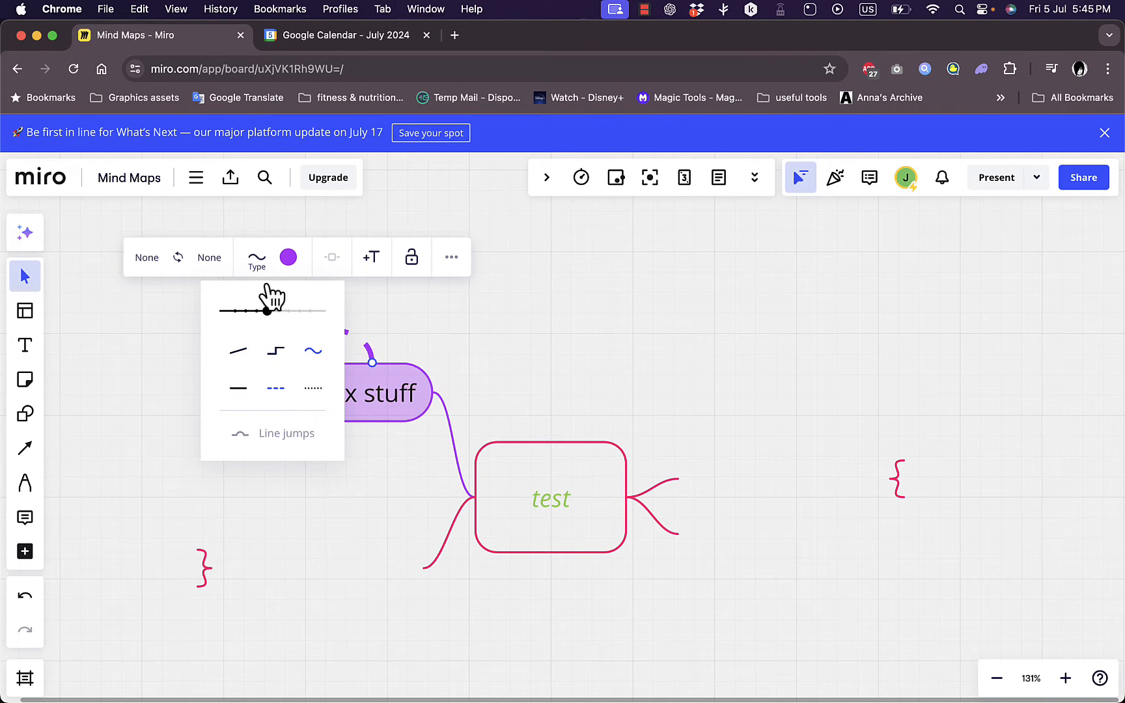
mouse_move(268, 311)
left_mouse_down()
mouse_move(314, 312)
mouse_move(290, 312)
left_mouse_up()
left_click(164, 366)
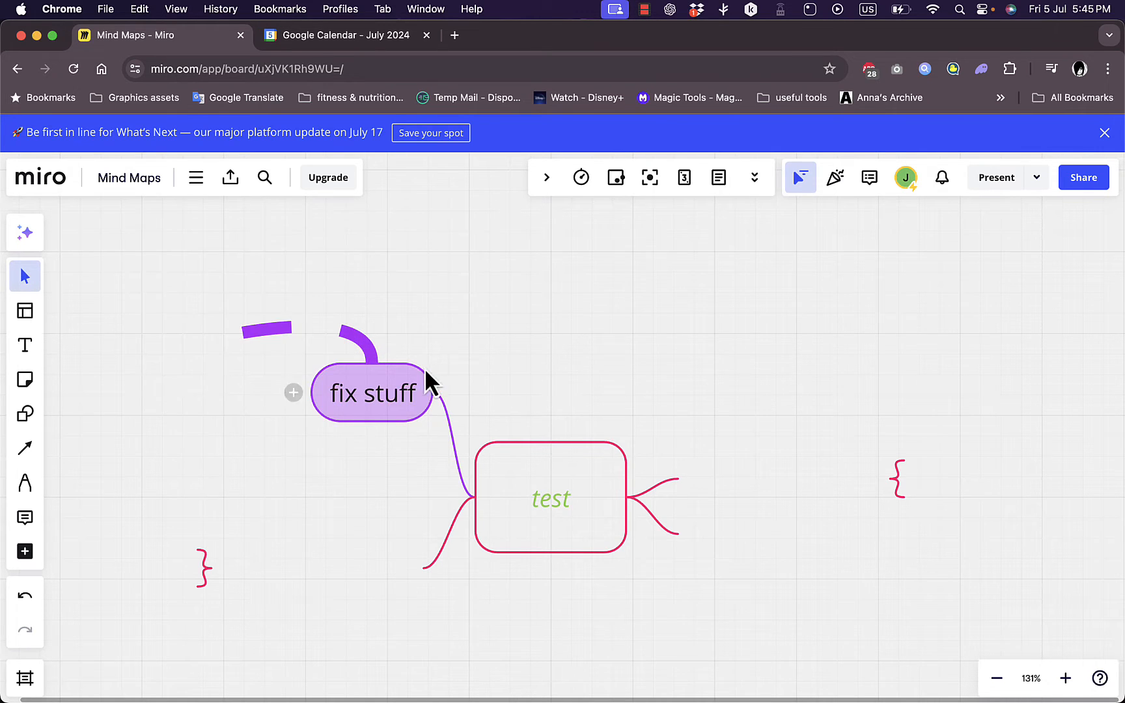
Give the purple connector a solid line style and try a higher thickness before settling on about two-thirds of its range
left_click(281, 328)
left_click(267, 263)
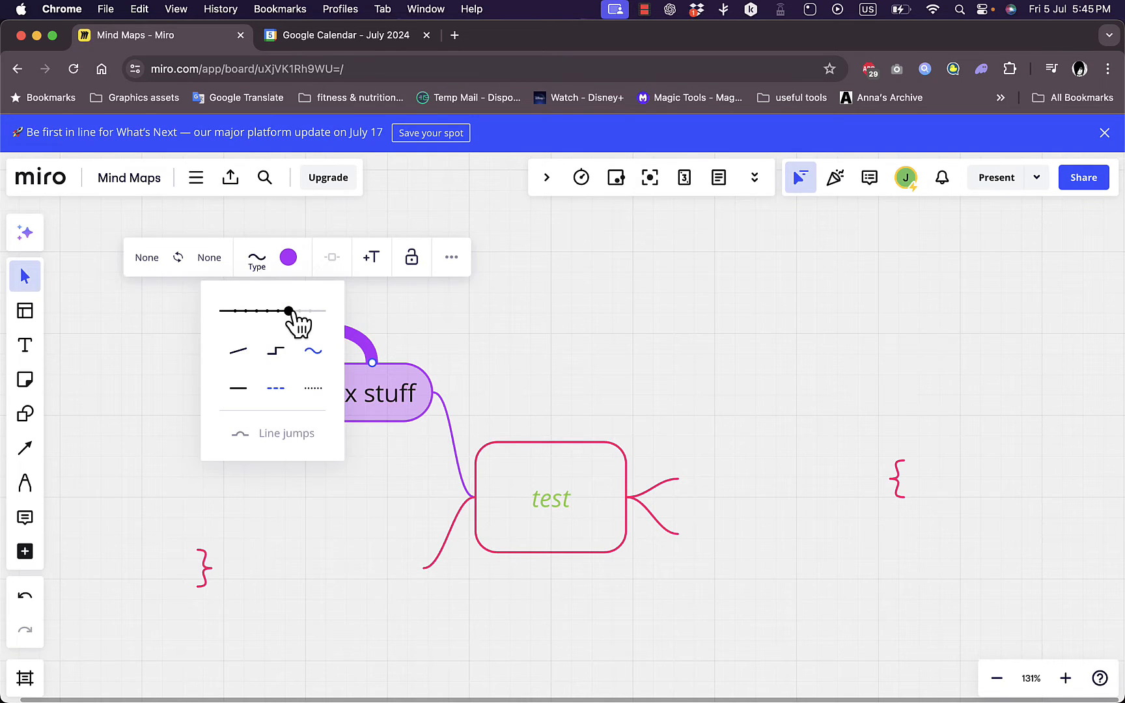
left_click_drag(289, 311, 310, 311)
left_click(239, 389)
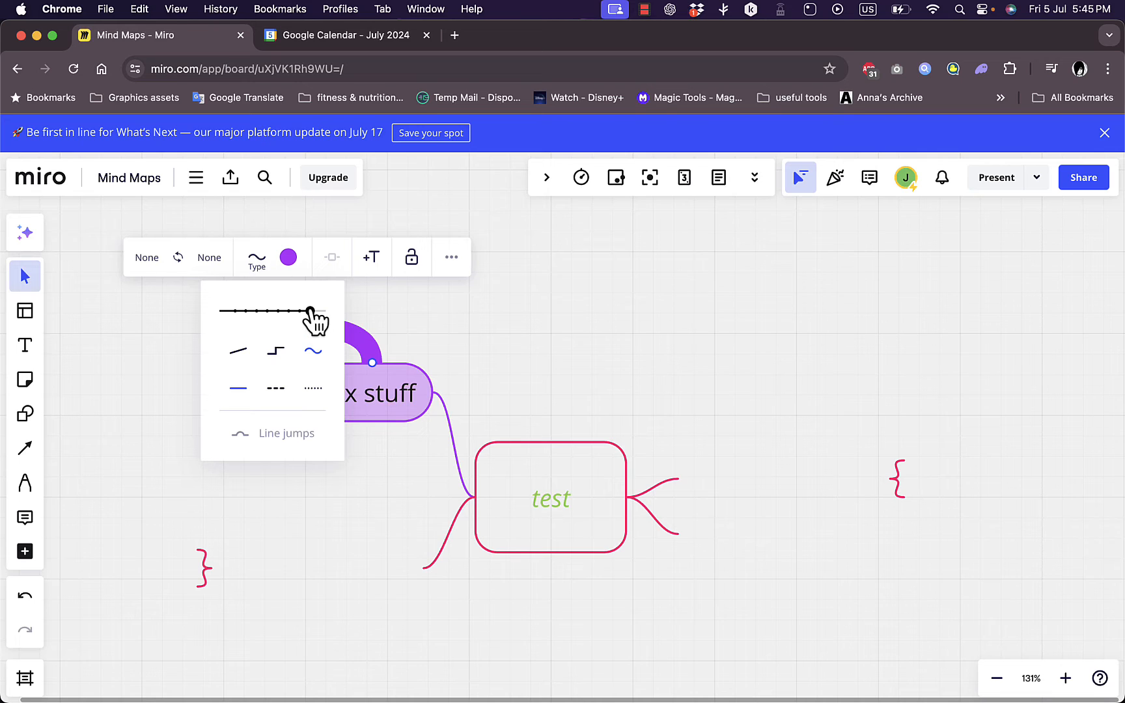
mouse_move(310, 312)
left_mouse_down()
mouse_move(268, 311)
mouse_move(290, 311)
left_mouse_up()
left_click(139, 366)
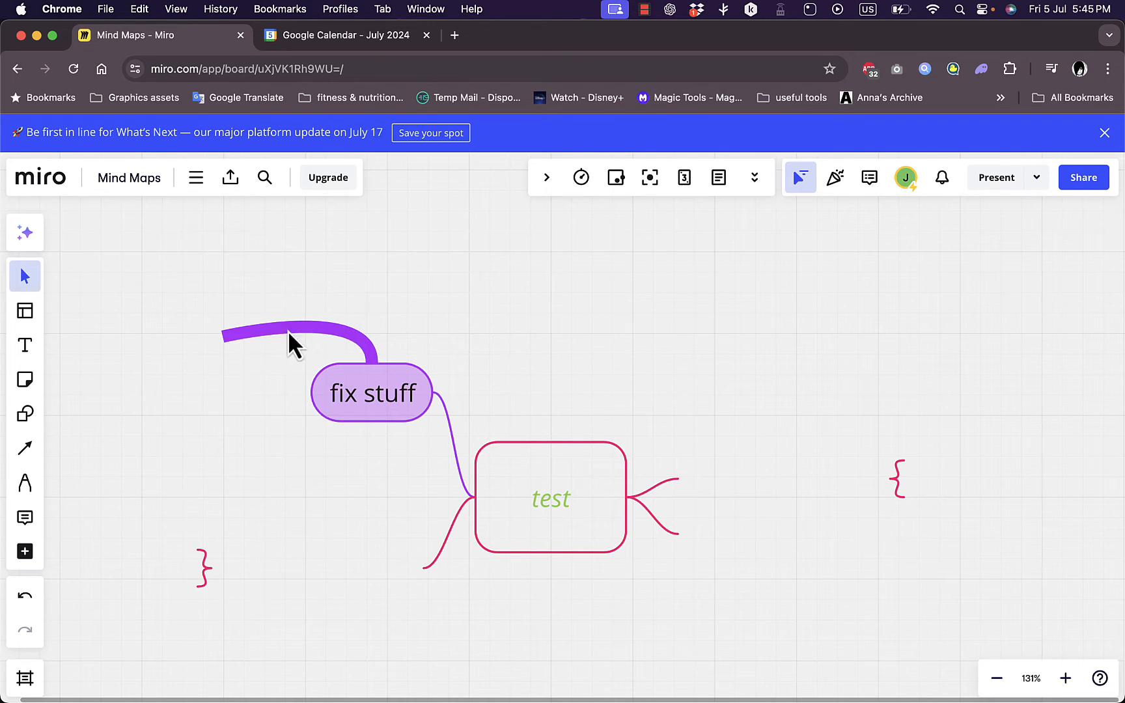
Move the purple connector's free end a little up and to the left, leaving its arrowheads at None
left_click(227, 338)
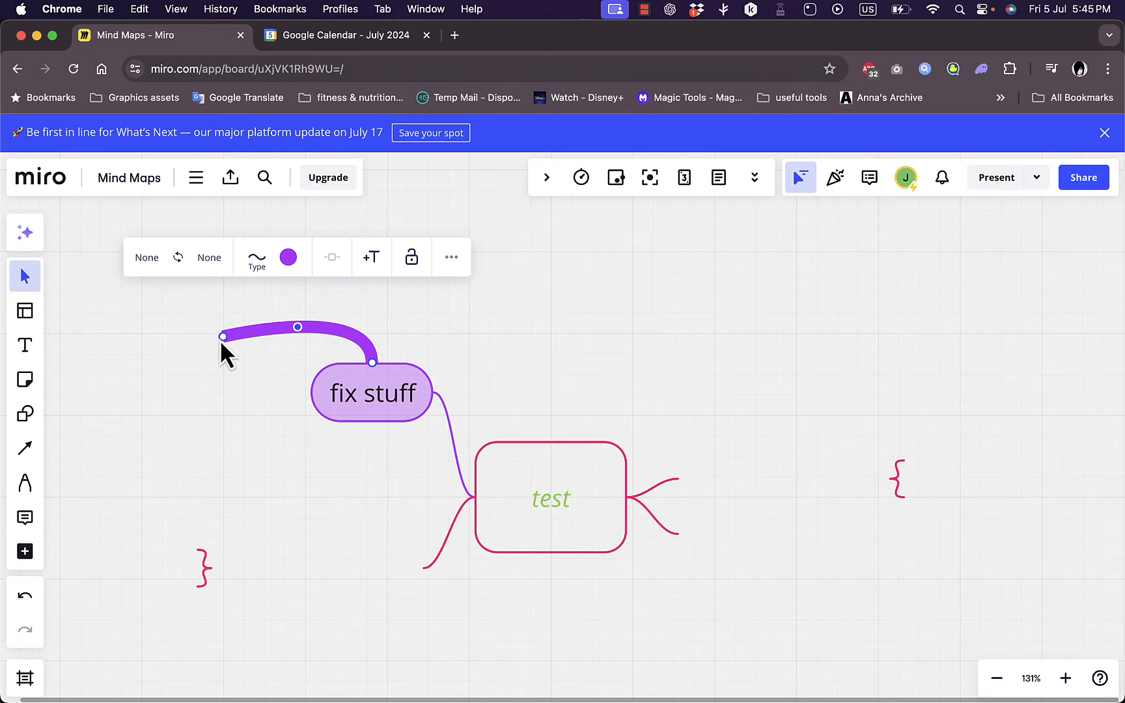
left_click(222, 337)
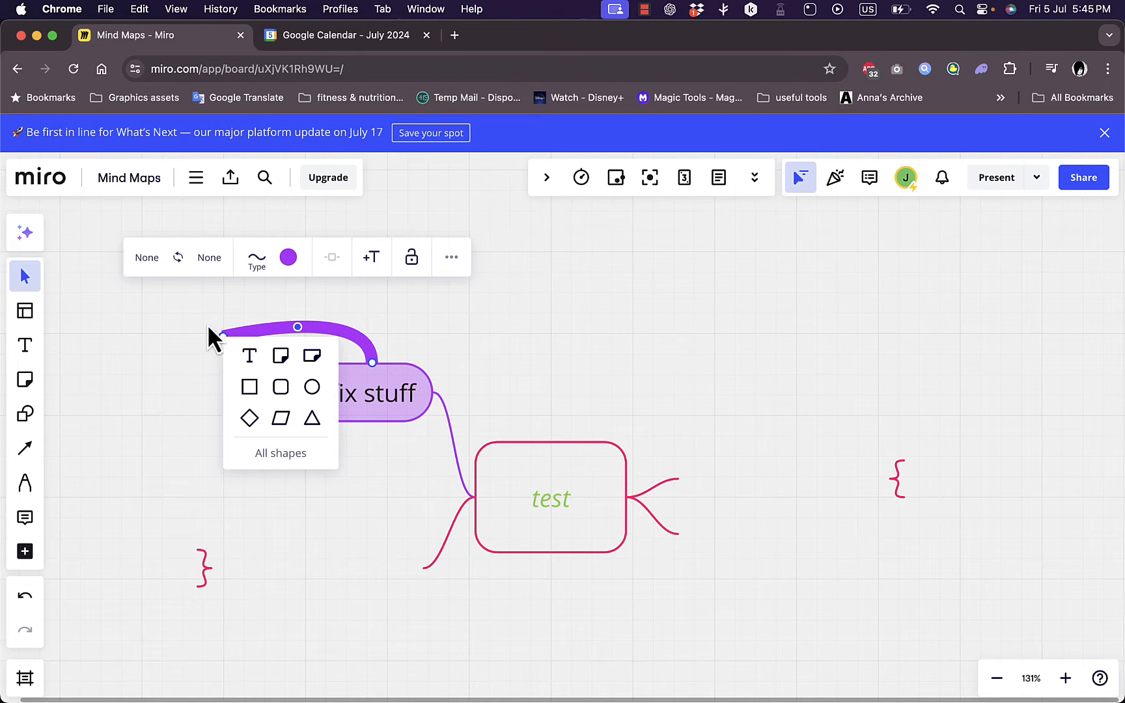
left_click(149, 260)
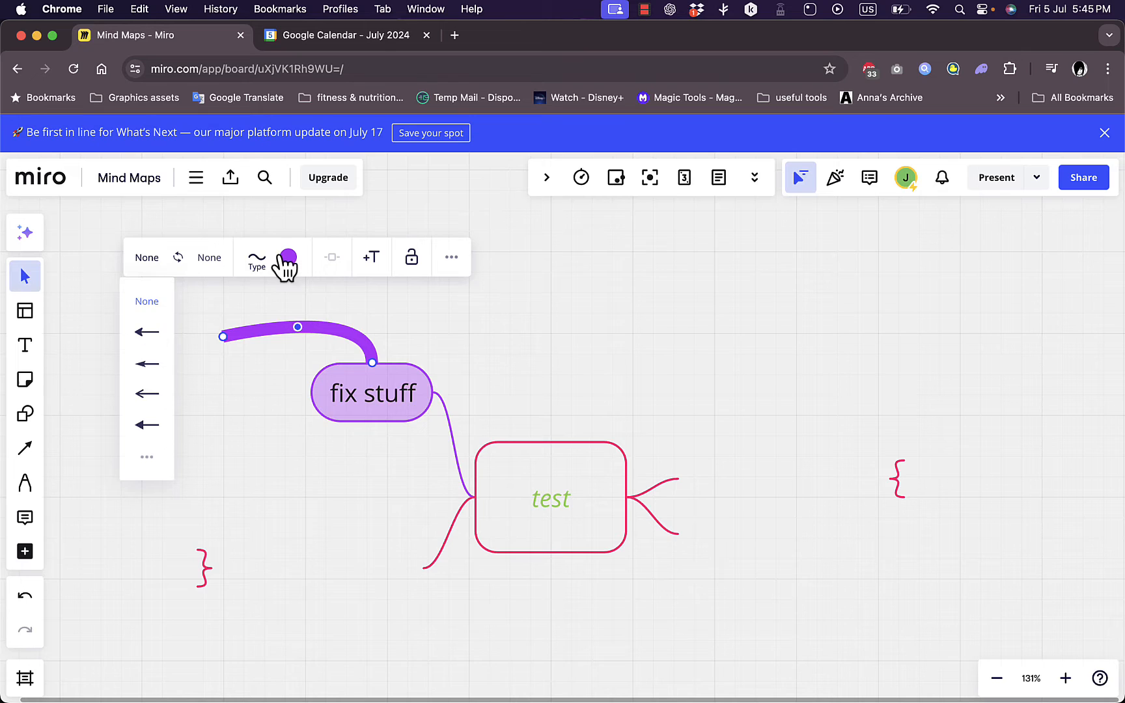
left_click(334, 344)
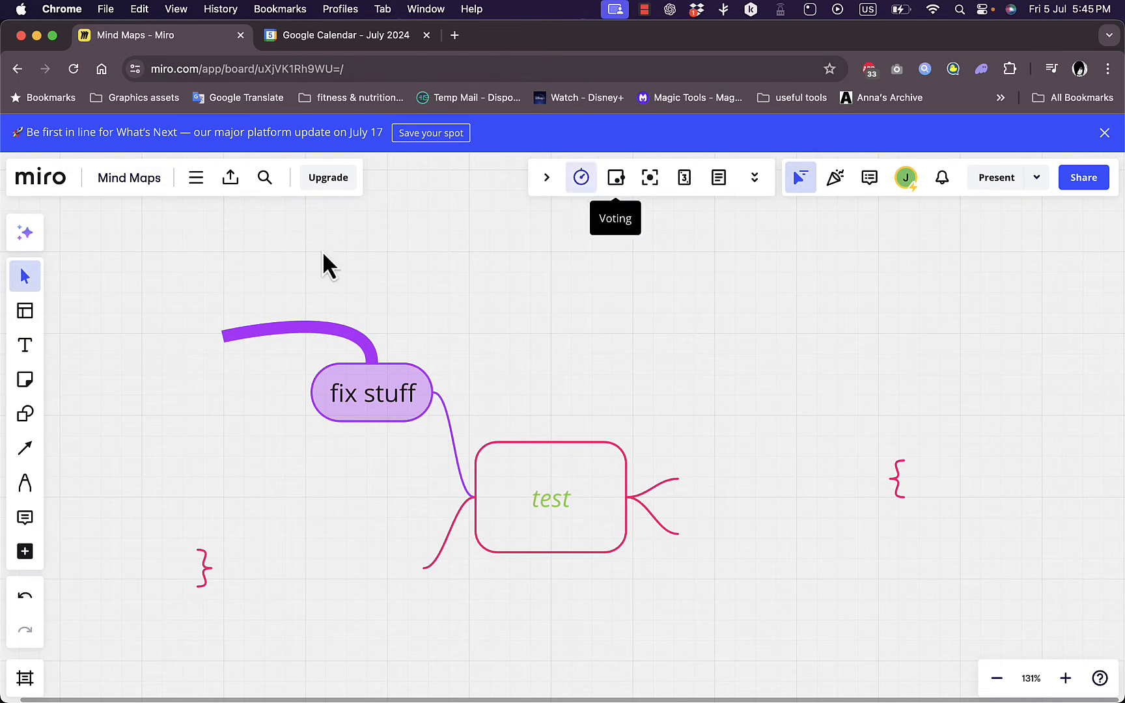
left_click_drag(326, 330, 286, 295)
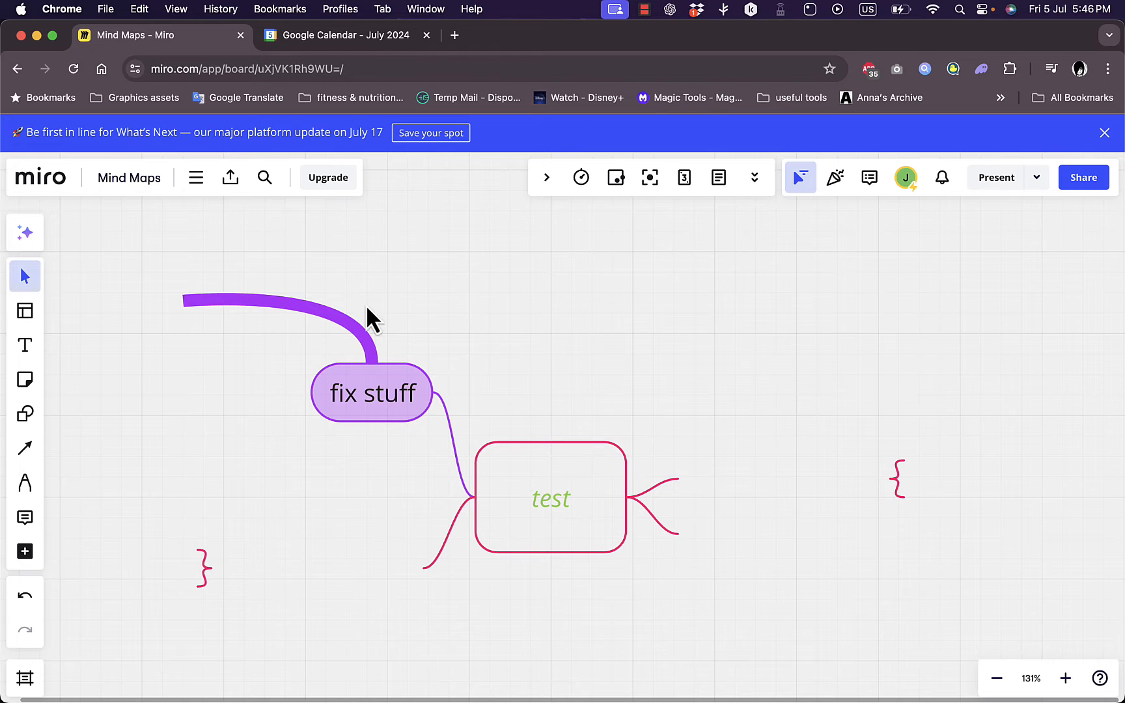
Browse all templates in the template gallery and return to the board
left_click(25, 310)
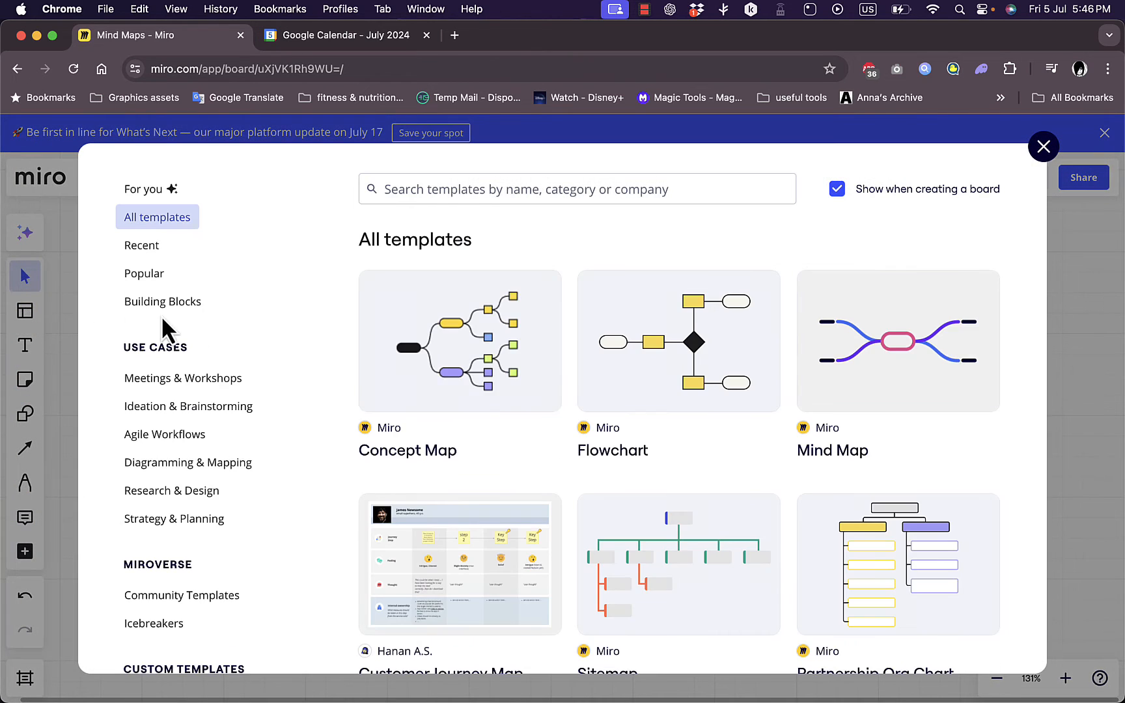
scroll(483, 368, "down", 2)
scroll(480, 364, "down", 3)
scroll(480, 365, "up", 5)
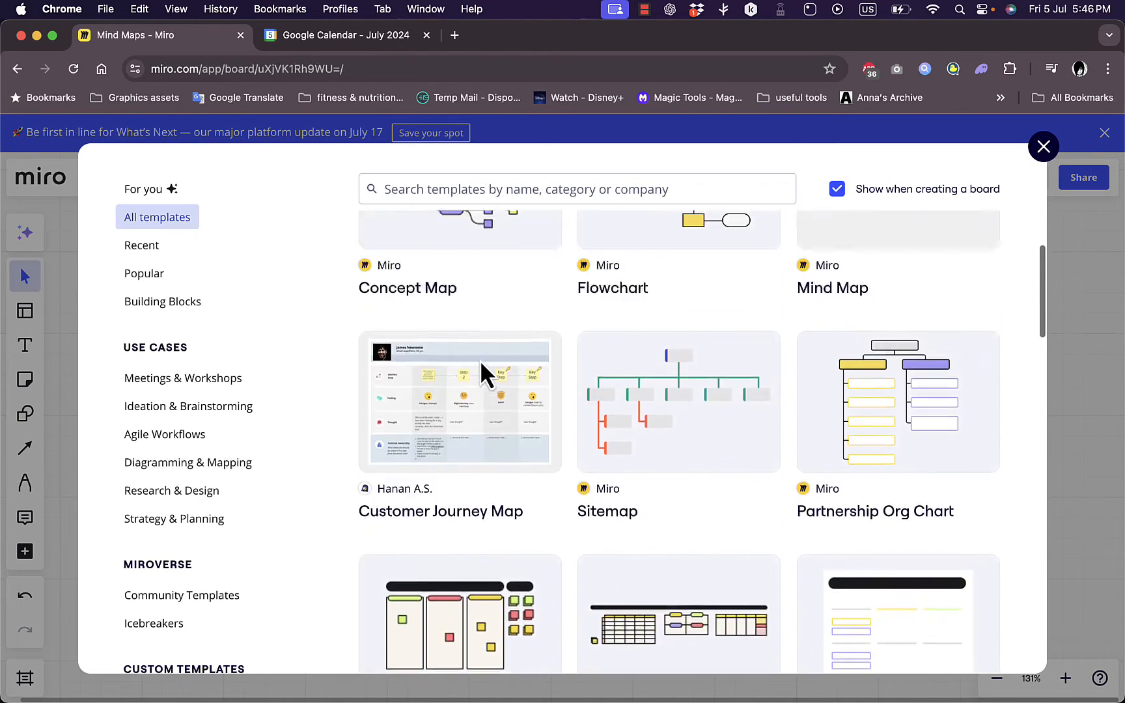
left_click(1043, 147)
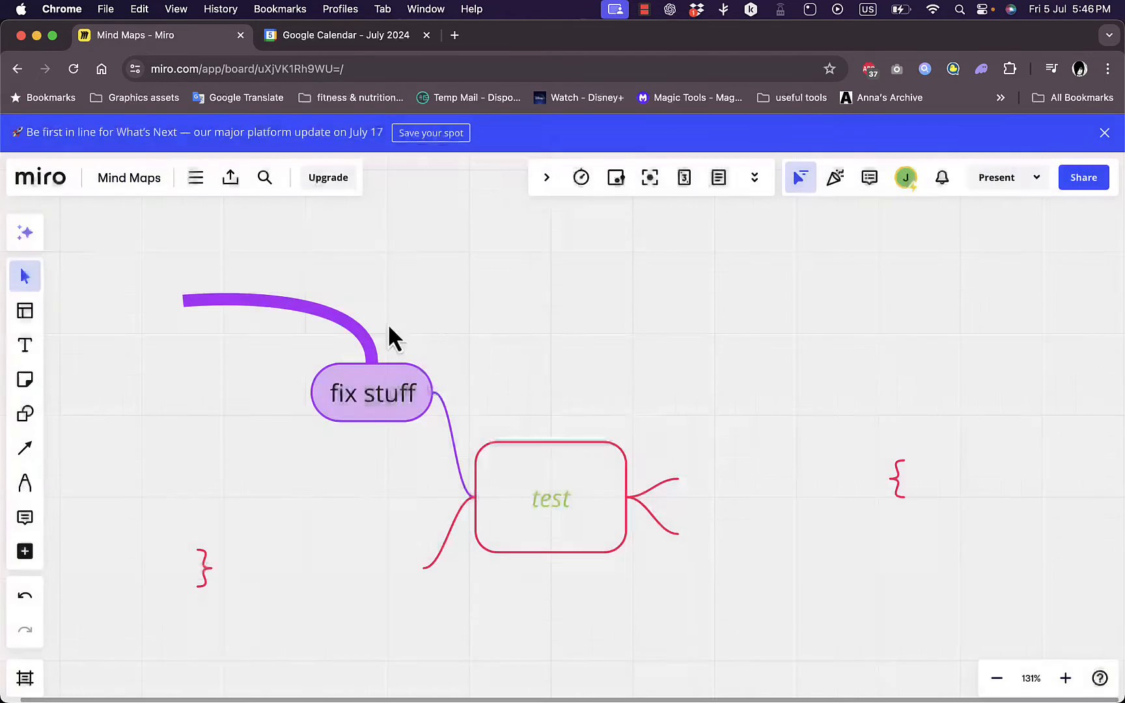
Place a light green sticky note near the purple connector's free end and attach that end to the note's right edge
left_click(26, 381)
left_click(93, 293)
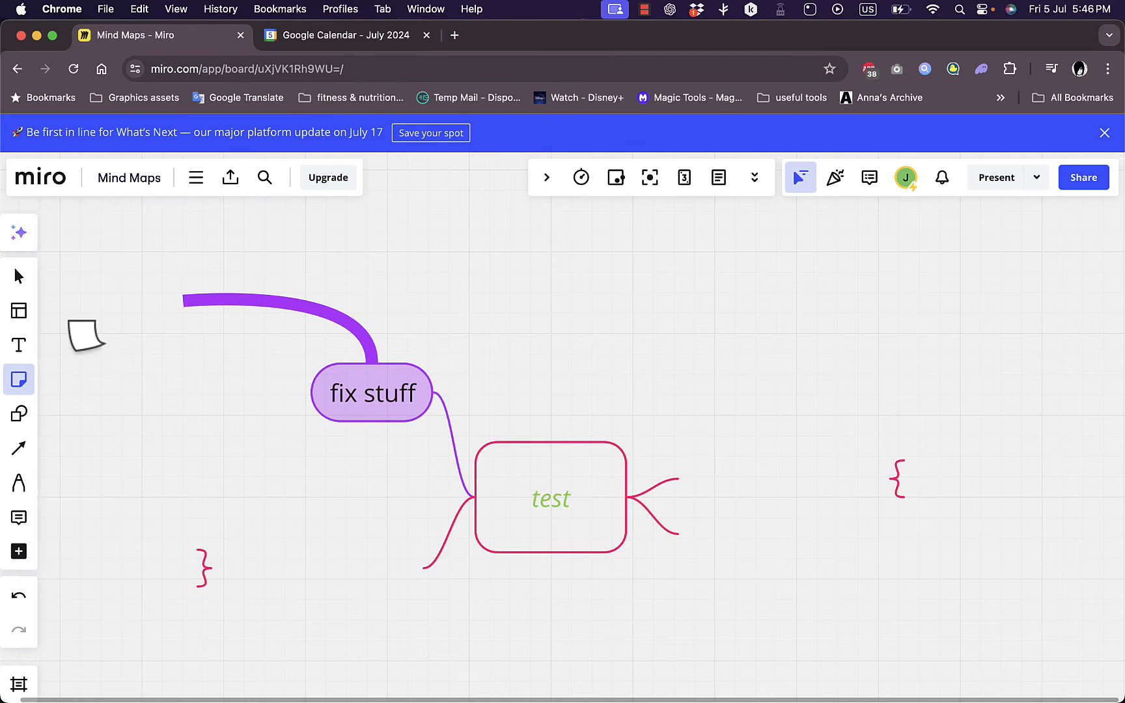
left_click(179, 299)
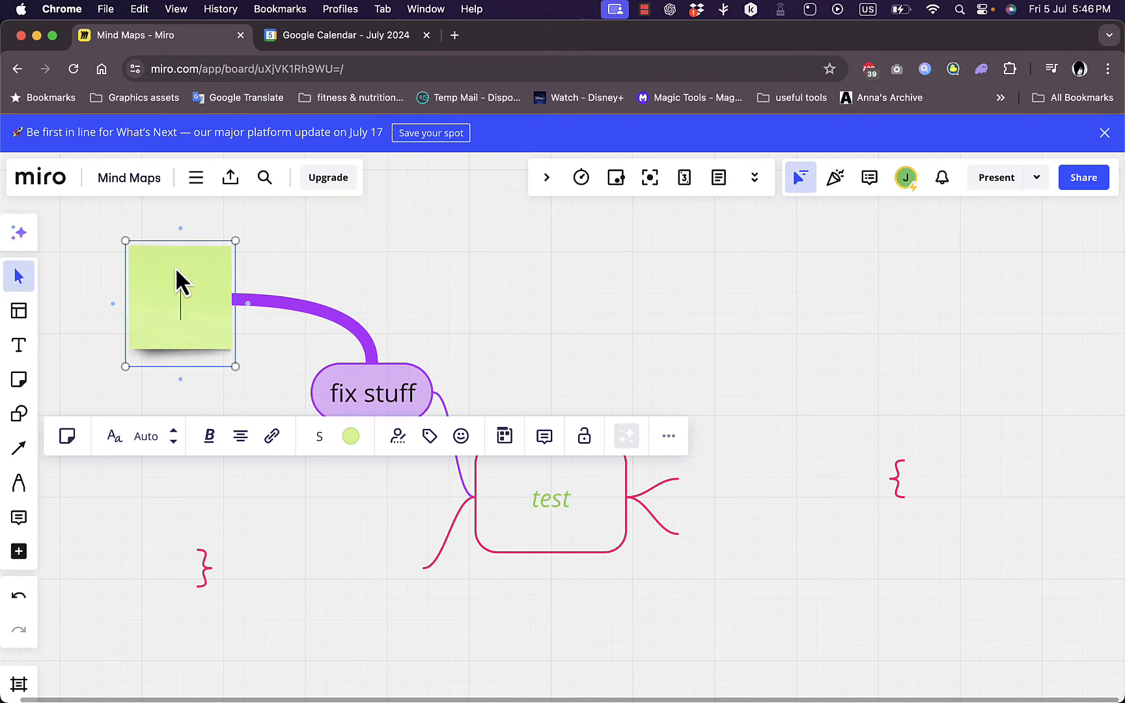
left_click_drag(176, 269, 137, 301)
left_click(194, 301)
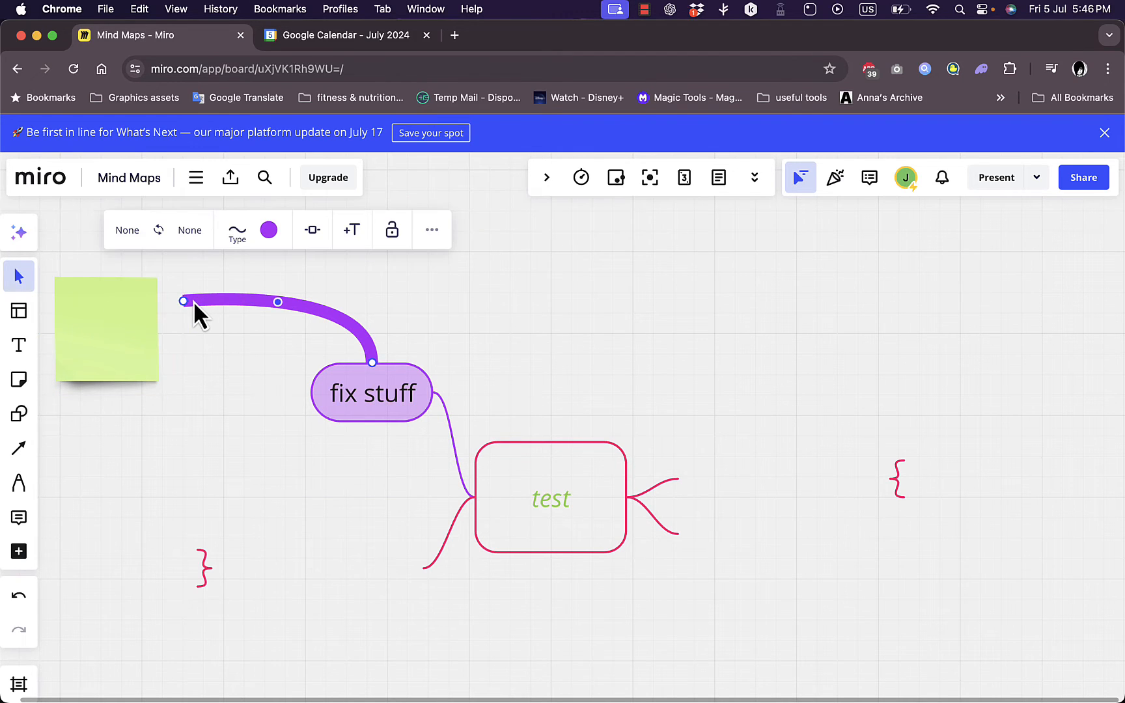
left_click_drag(185, 302, 131, 334)
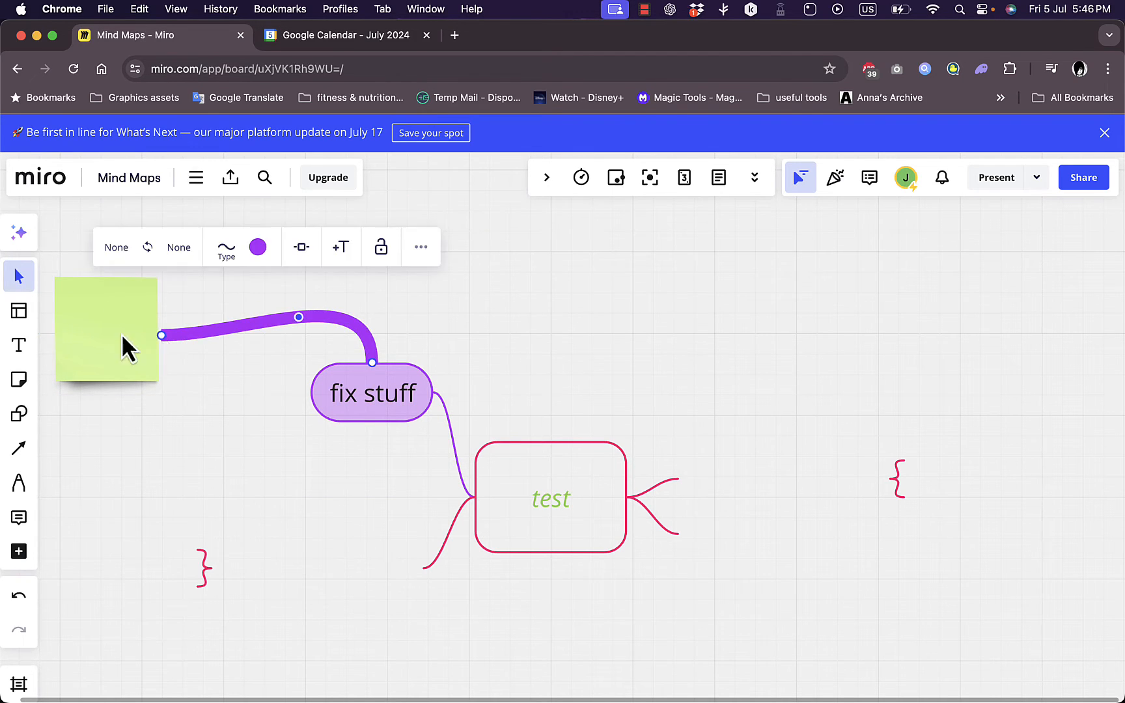
Enter "subscribe" in the green sticky note and move the note up and to the right
left_click(100, 333)
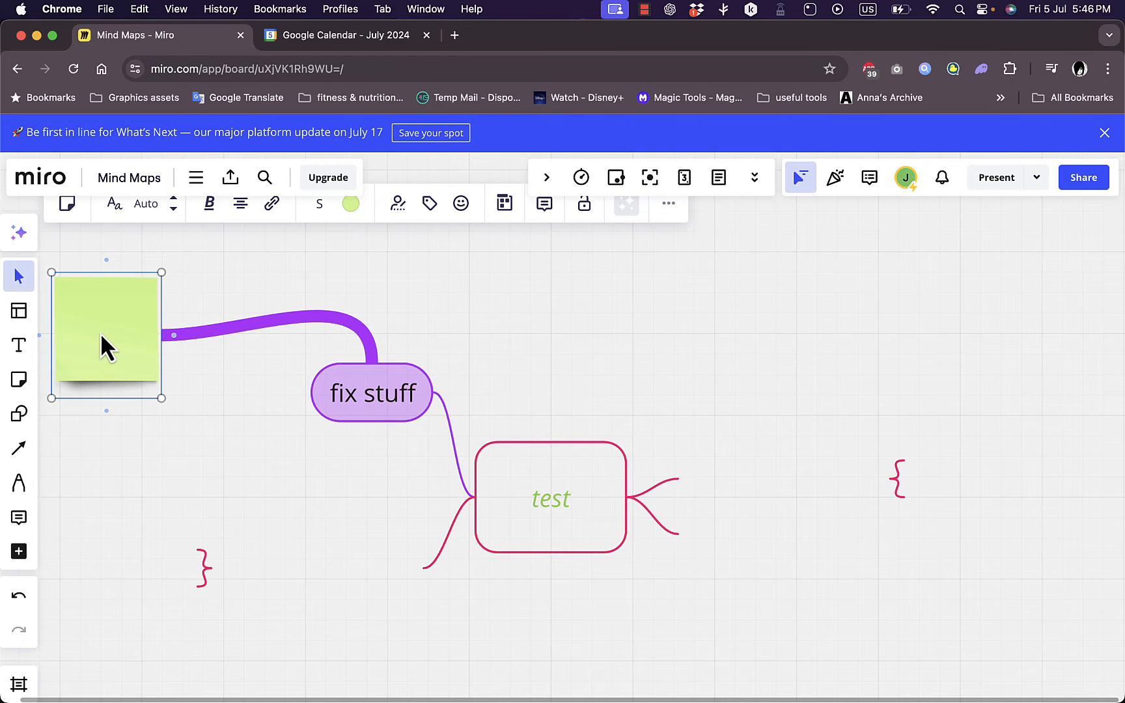
type("subscribe")
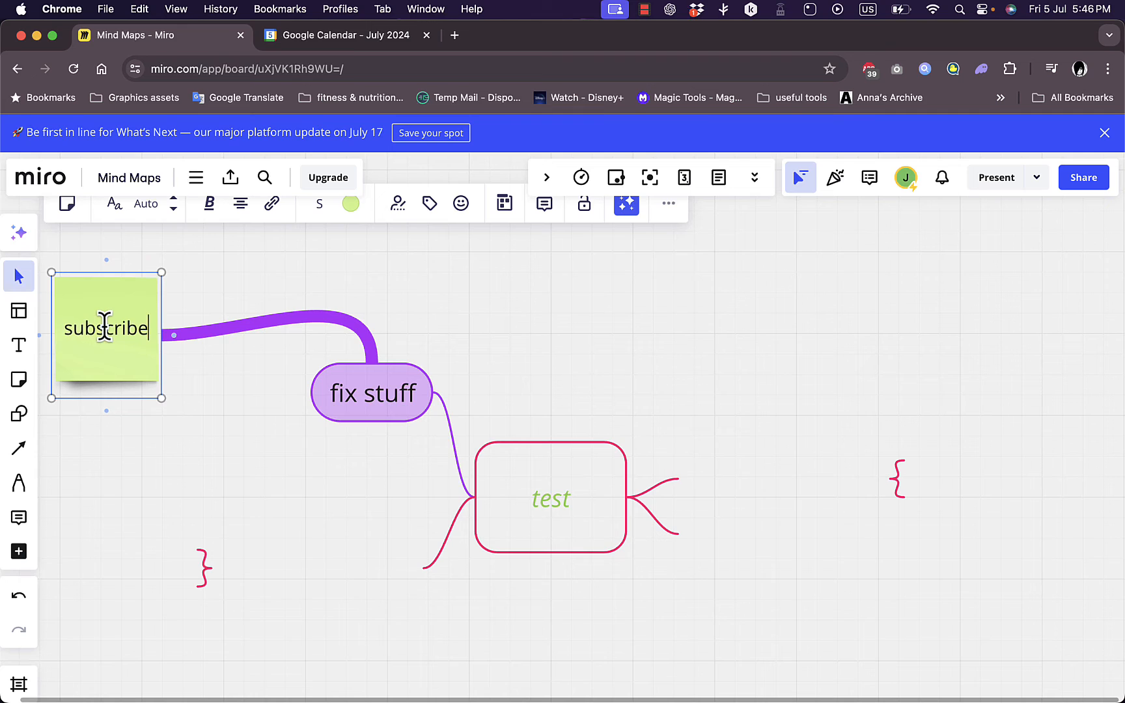
left_click(198, 428)
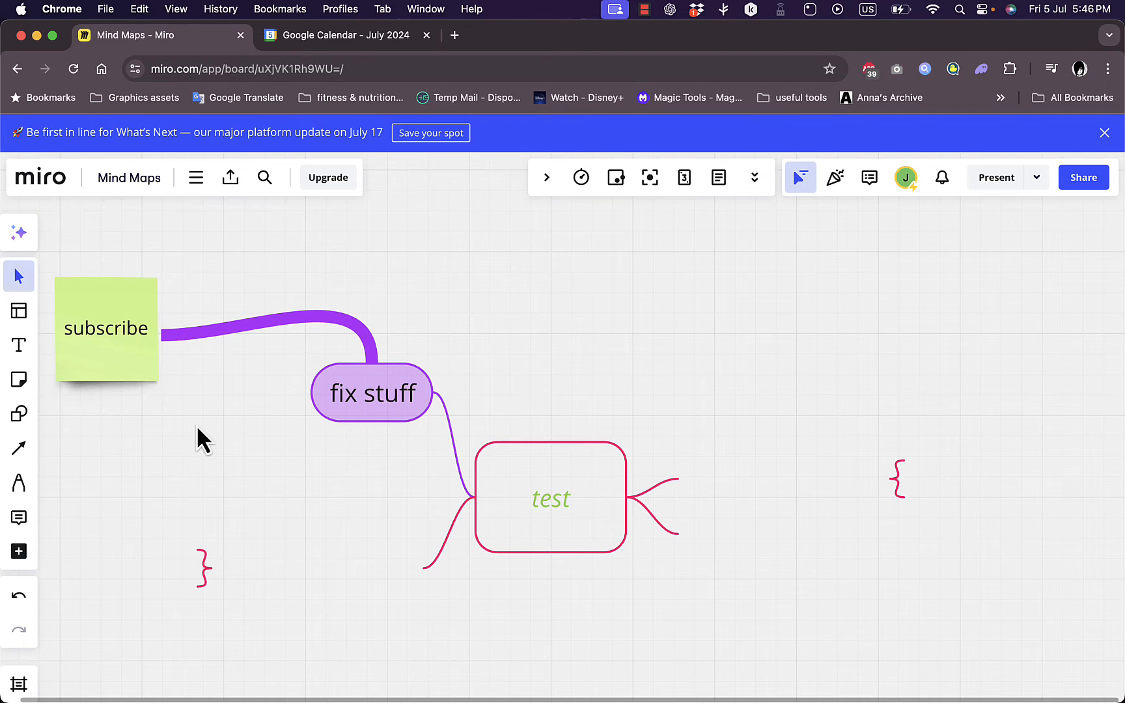
left_click_drag(126, 347, 176, 312)
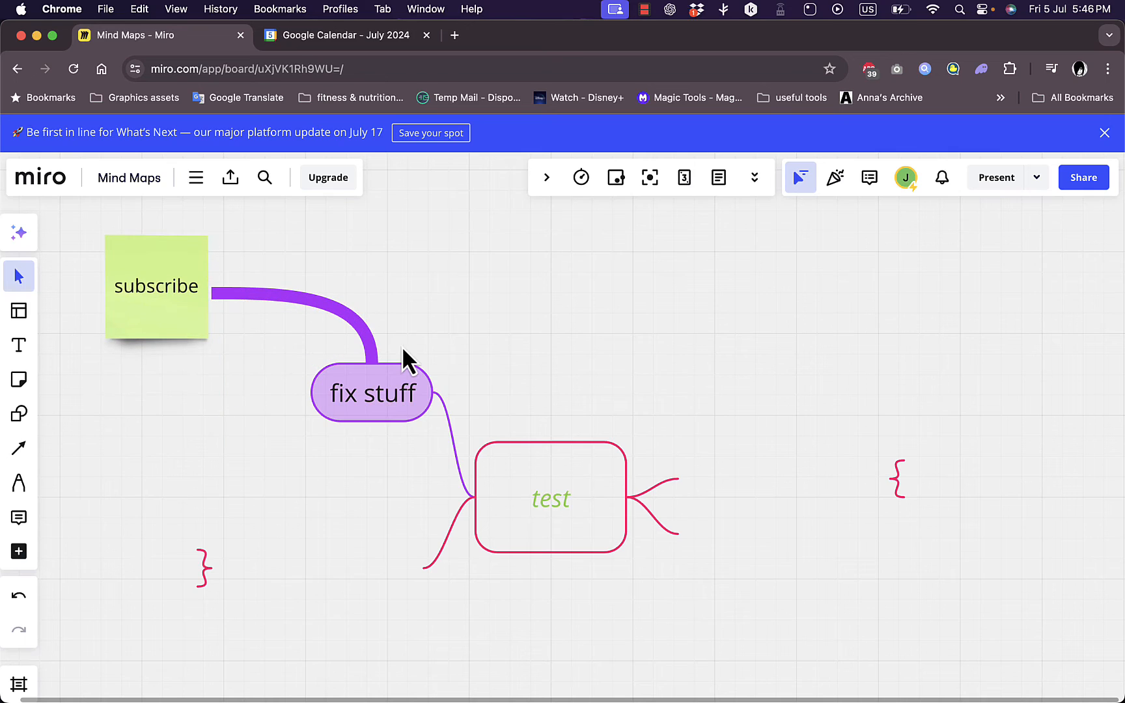
Add another branch at the lower left of the "test" node reading "like the video" and colour it yellow
left_click(458, 498)
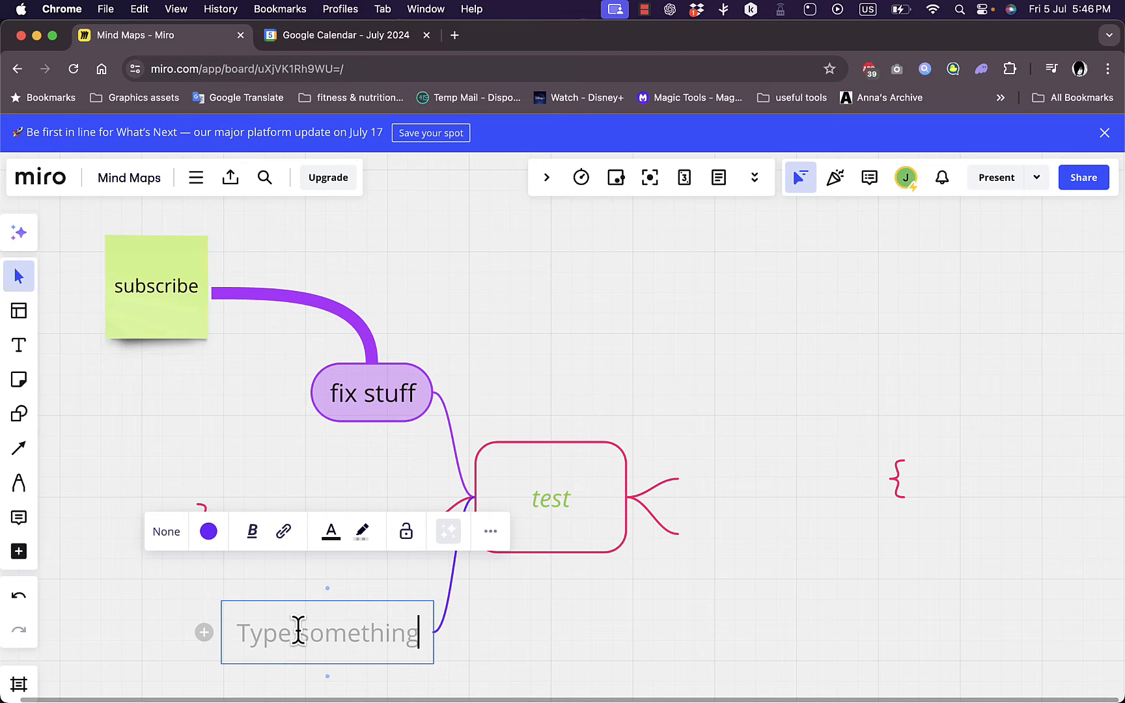
type("li")
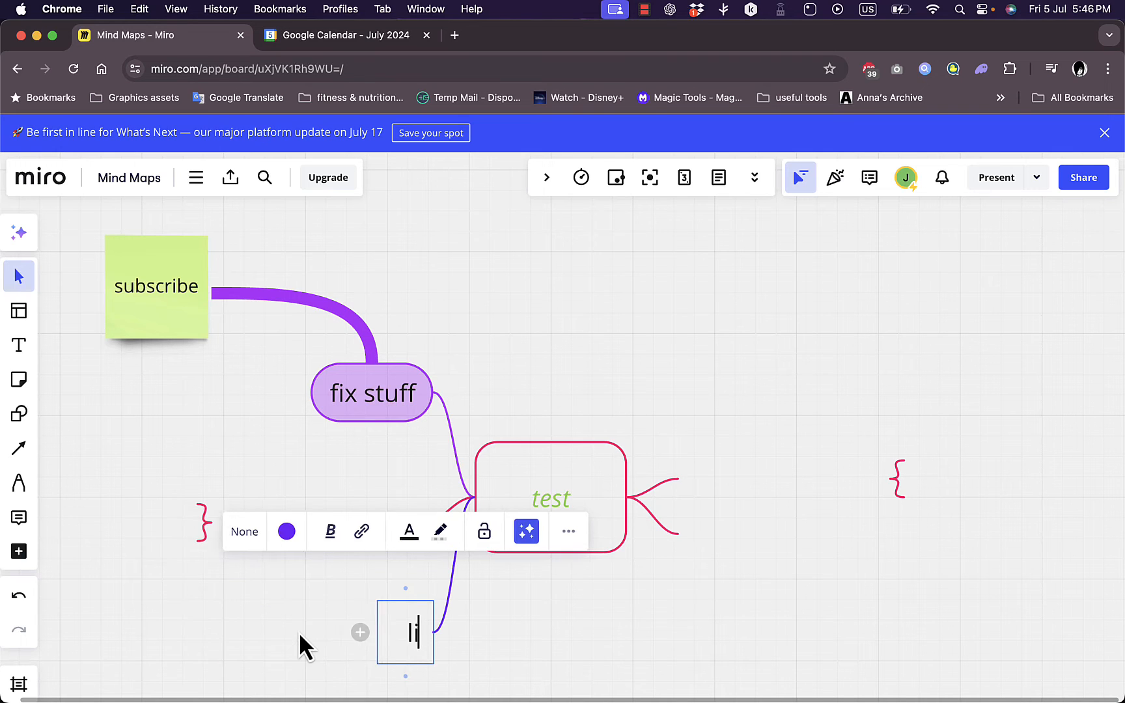
type("ke the video")
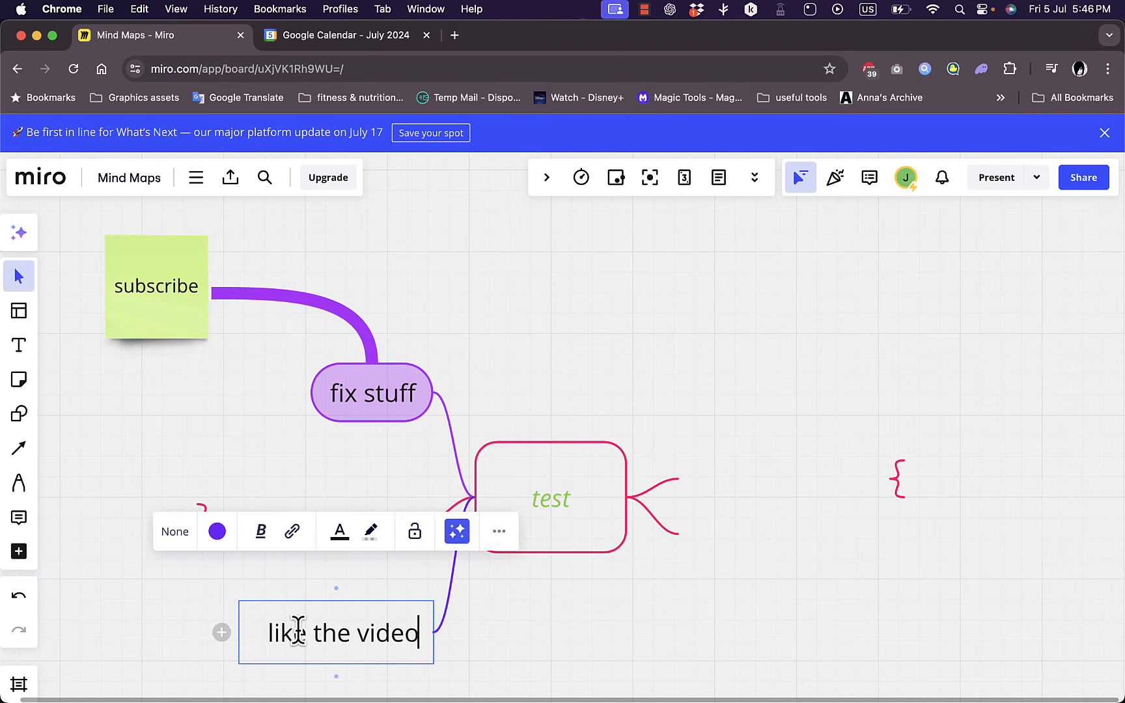
left_click(217, 532)
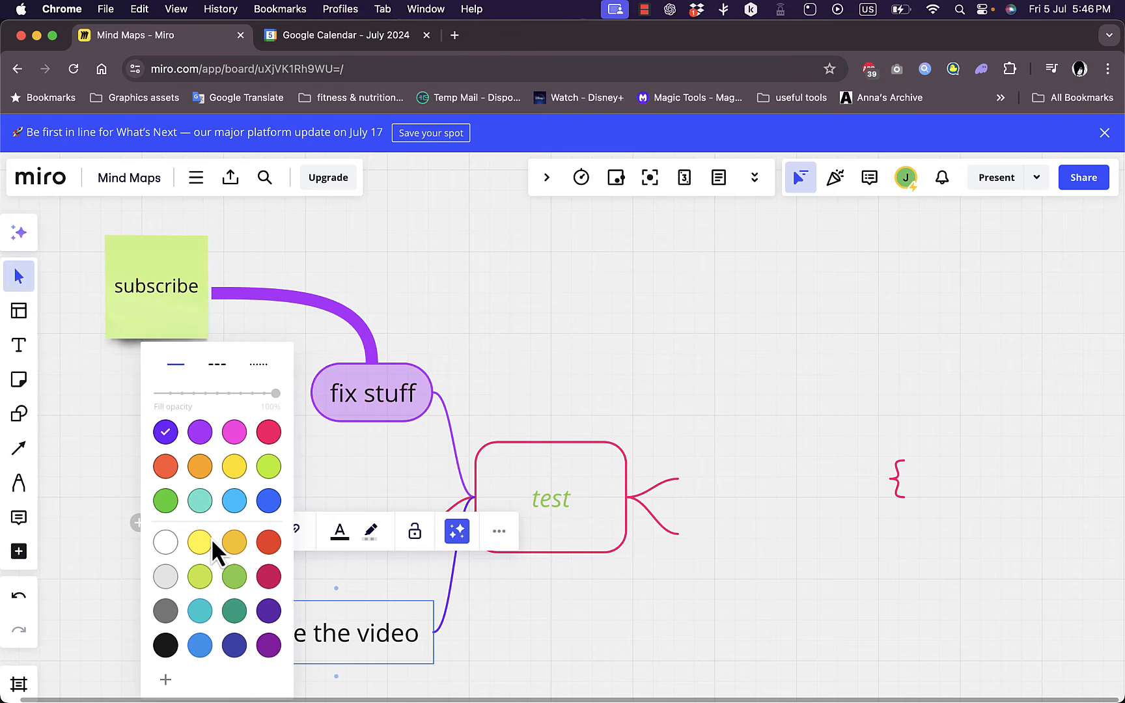
left_click(207, 545)
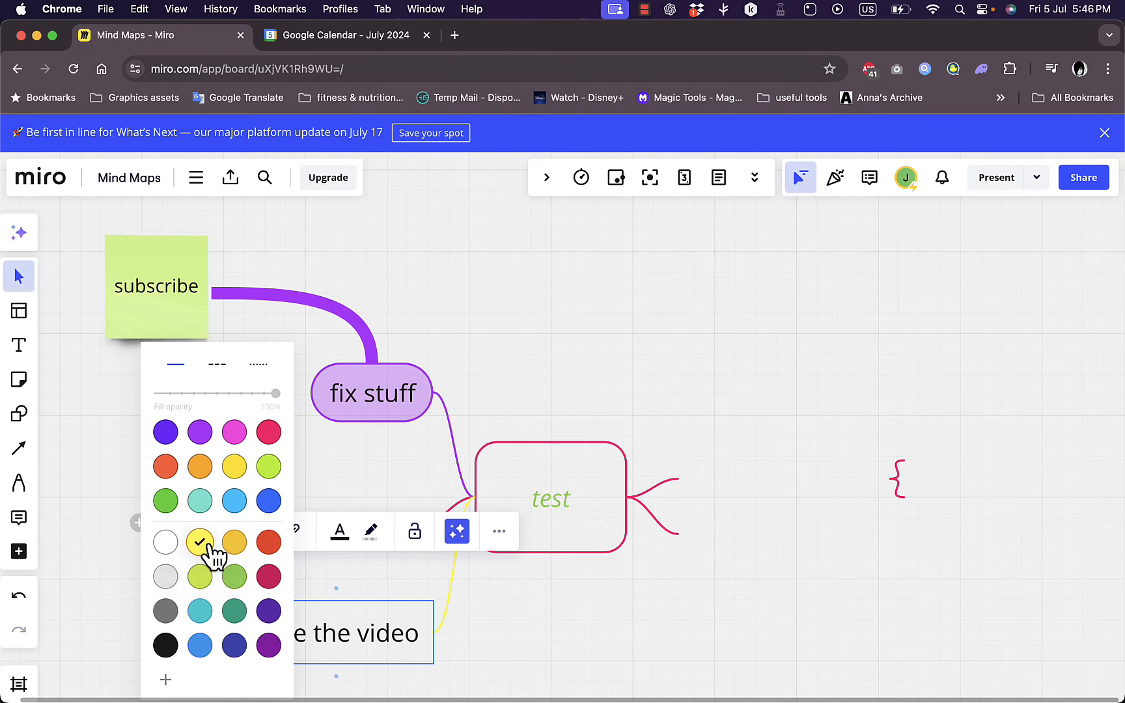
Set the "like the video" text to dark blue with a teal highlight
left_click(340, 539)
left_click(357, 460)
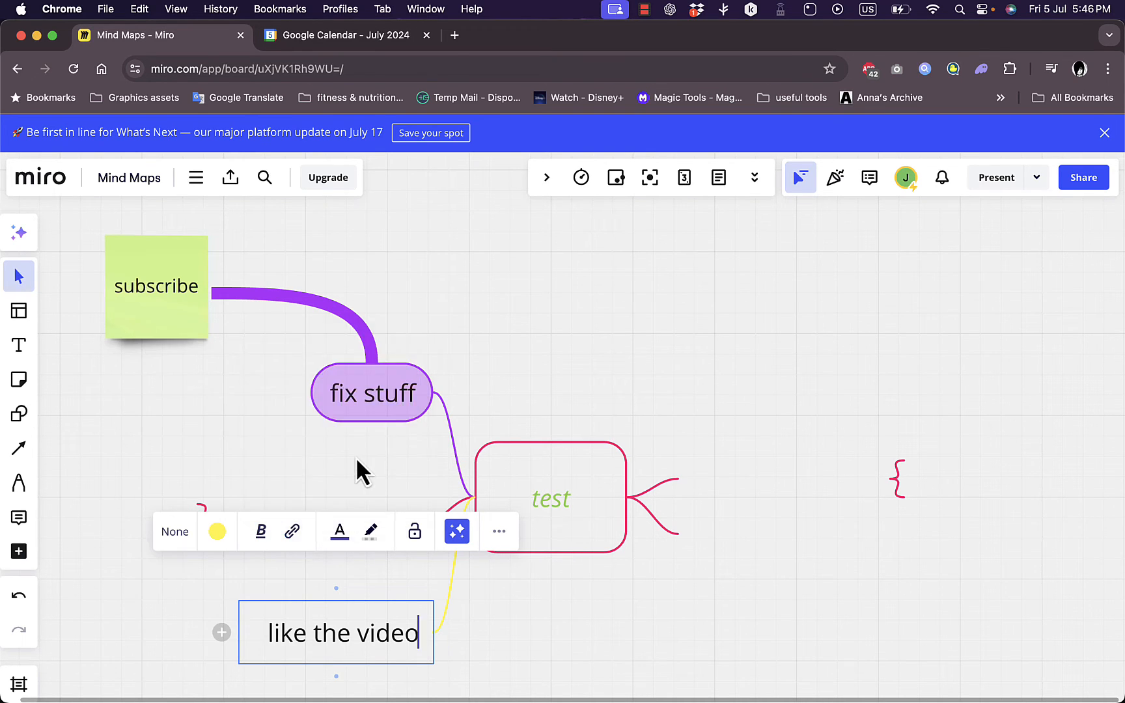
double_click(301, 631)
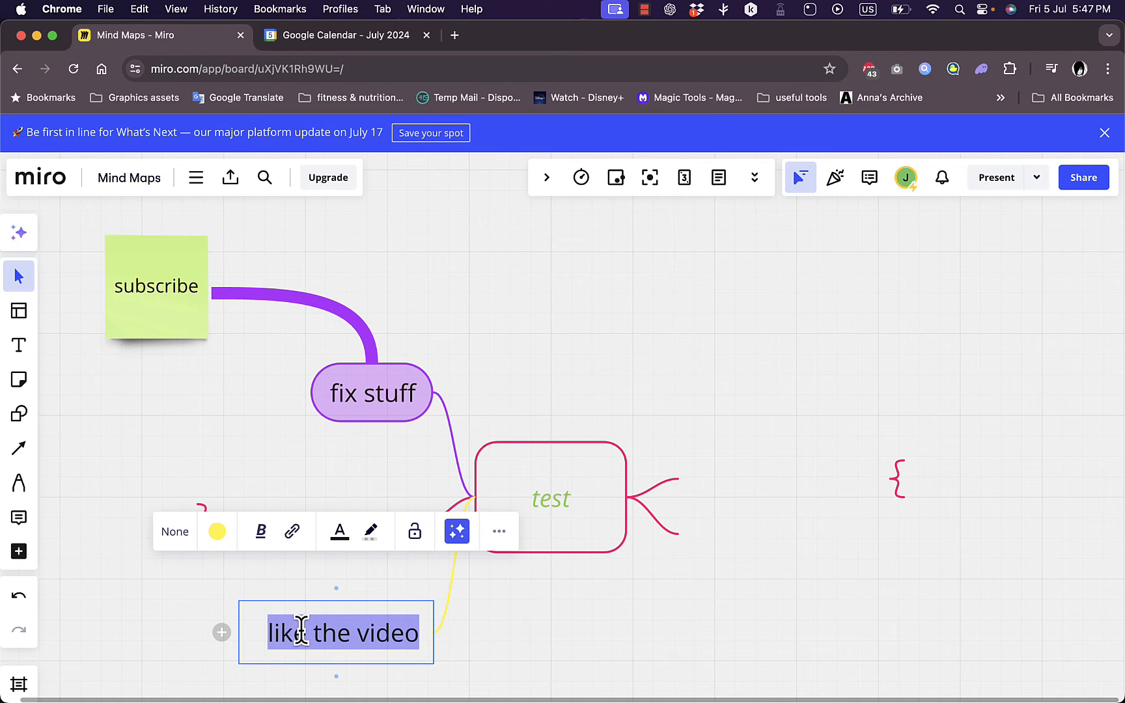
left_click(352, 534)
left_click(357, 456)
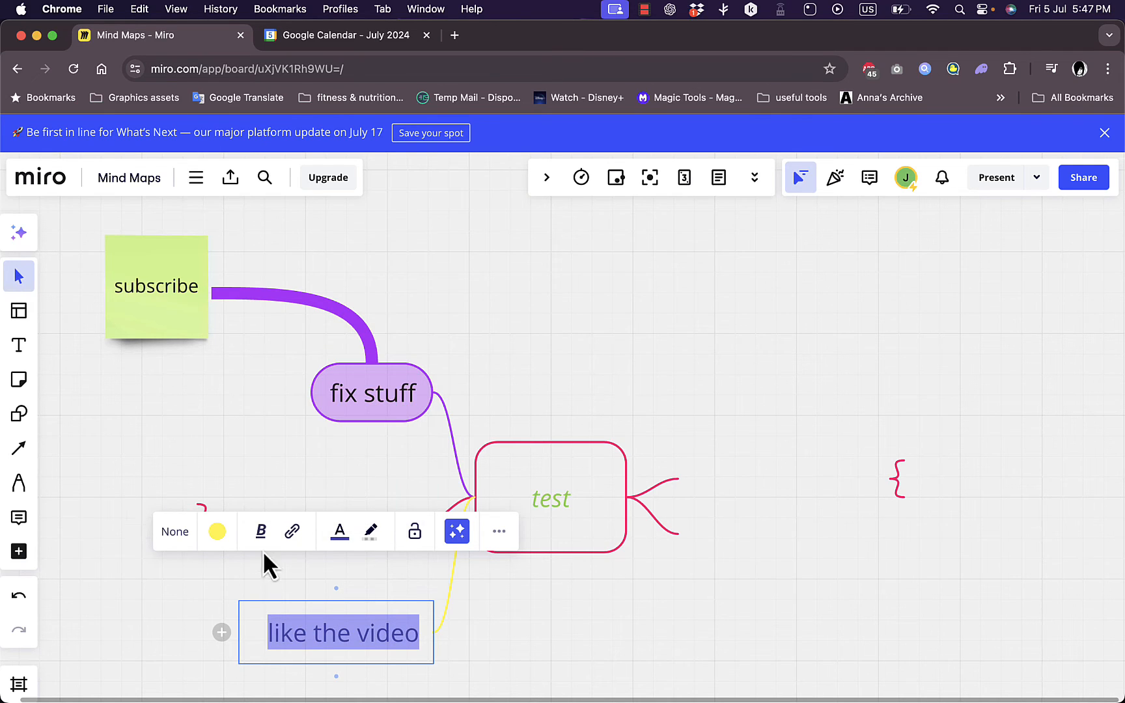
left_click(370, 539)
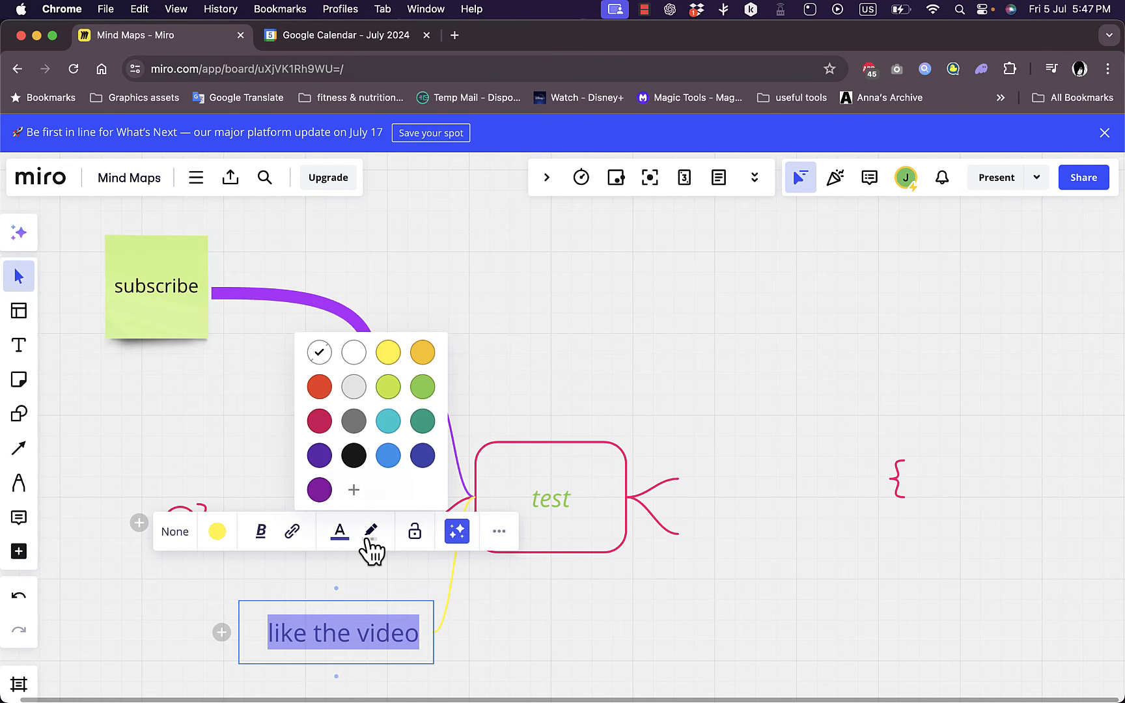
left_click(391, 425)
left_click(208, 622)
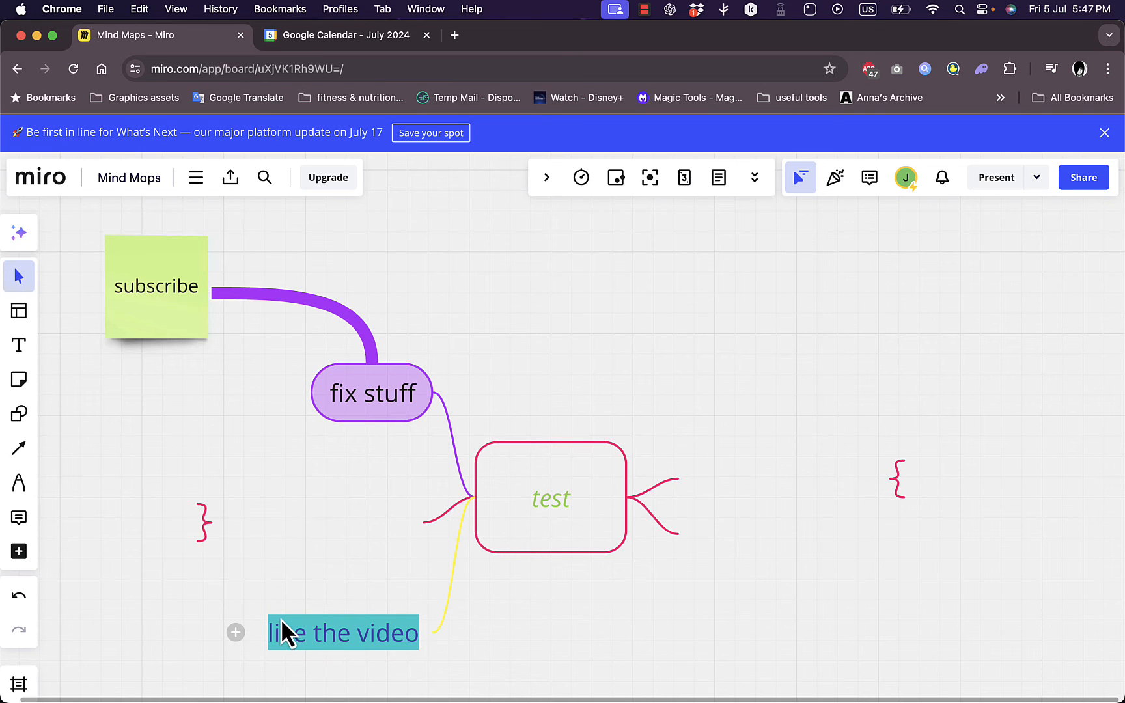
Give the "like the video" node a sharp-cornered rectangle shape and move it up and to the right
left_click(368, 630)
left_click(168, 532)
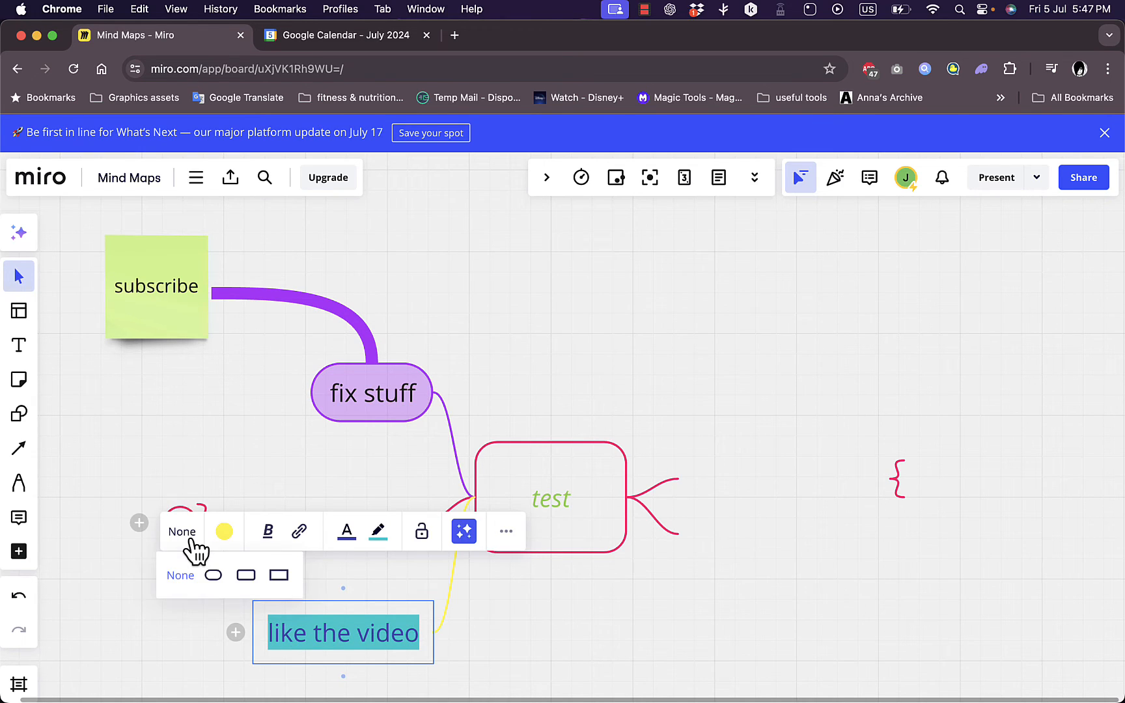
left_click(278, 575)
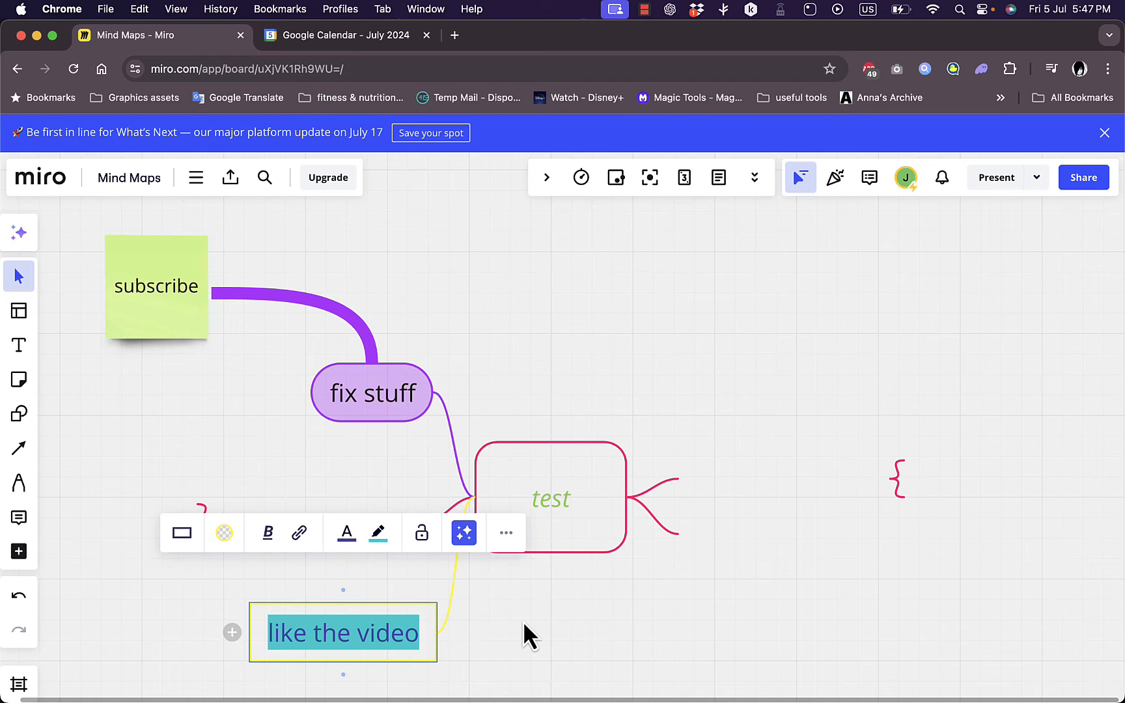
left_click(523, 620)
left_click_drag(377, 622, 431, 591)
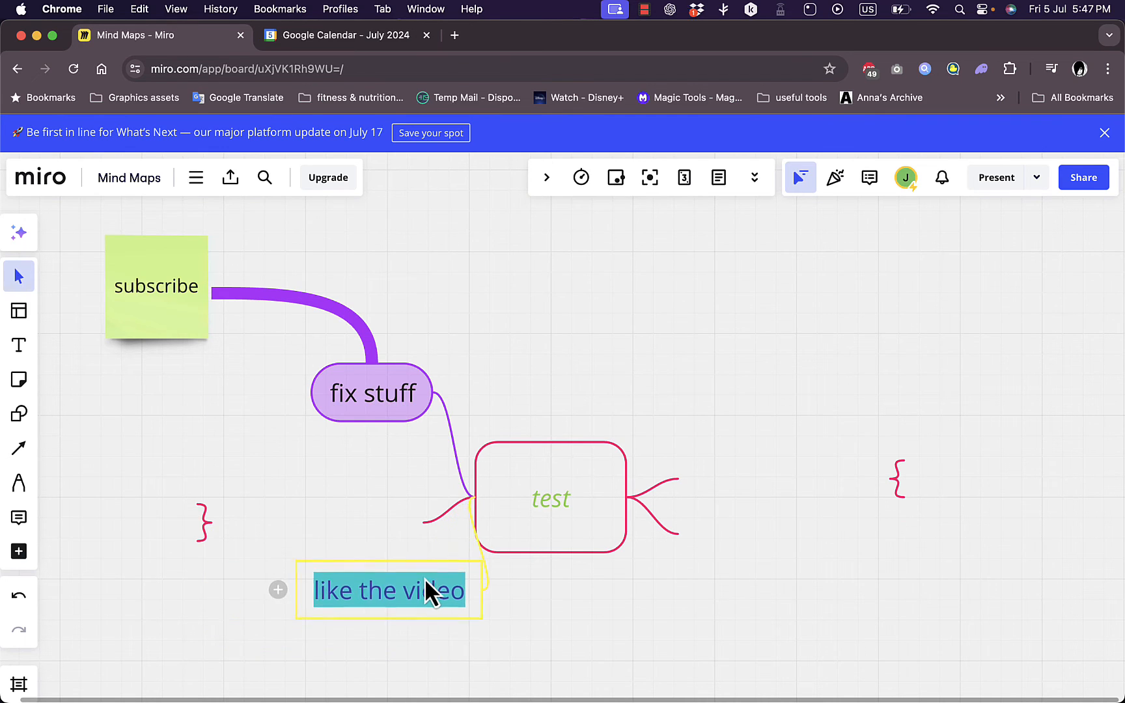
Connect the "subscribe" sticky note to the "like the video" node and bend the connector outward around the lower left
left_click(146, 284)
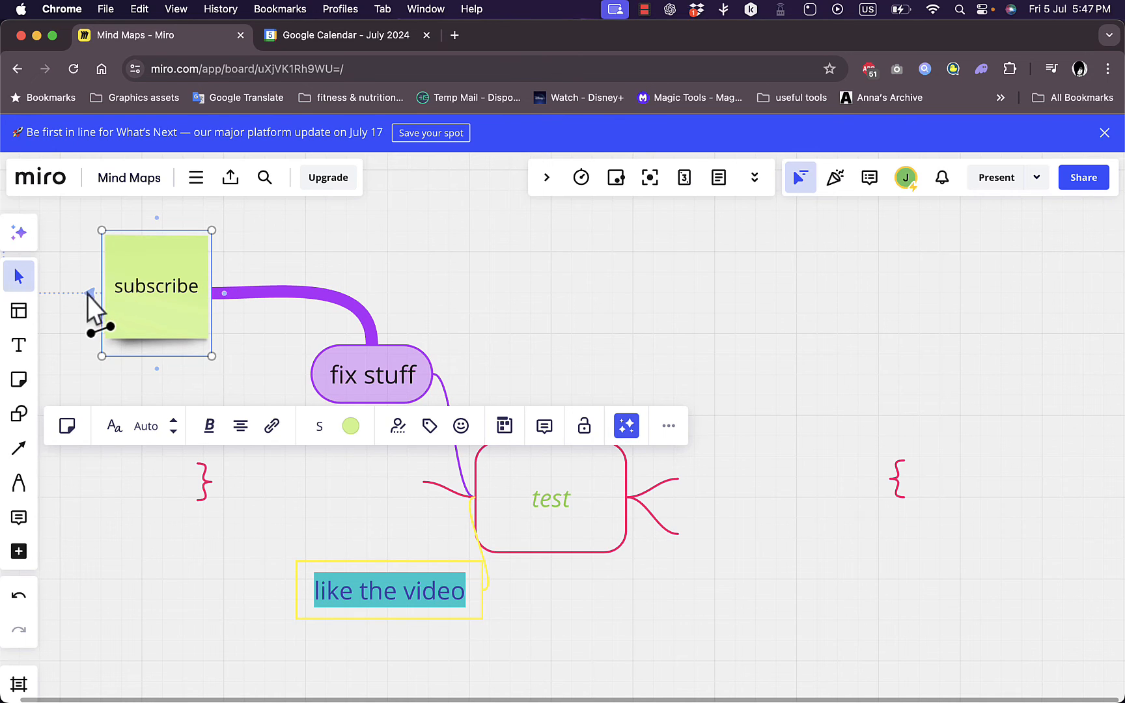
left_click_drag(88, 293, 291, 592)
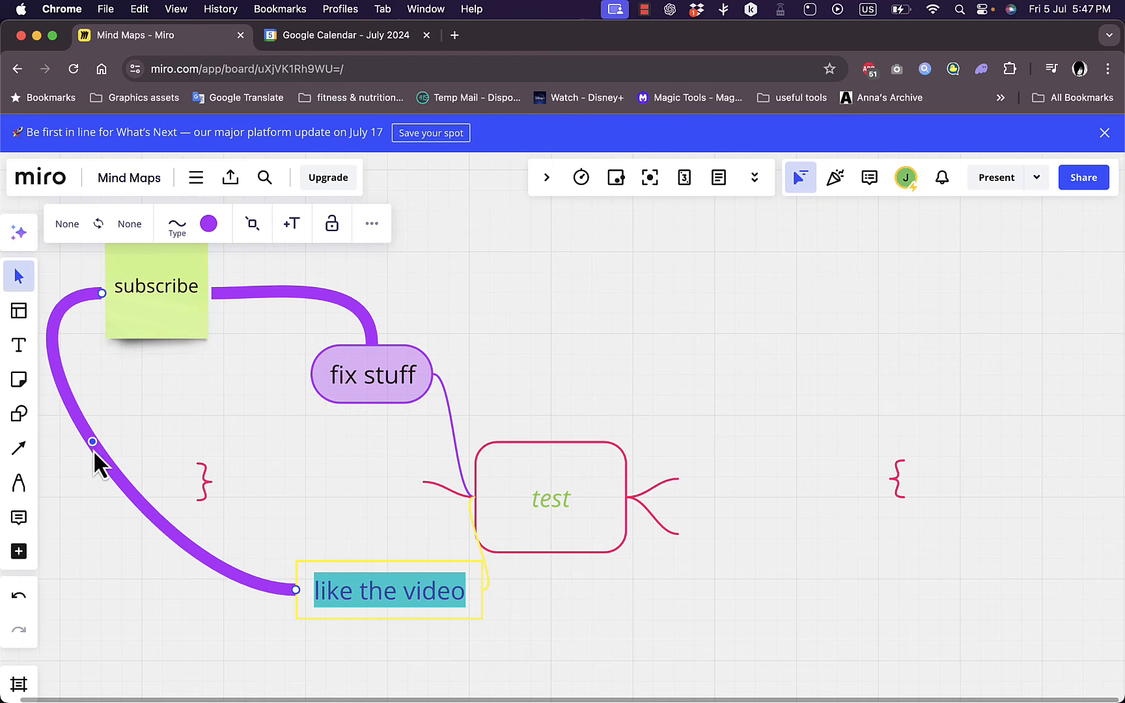
left_click_drag(91, 442, 108, 545)
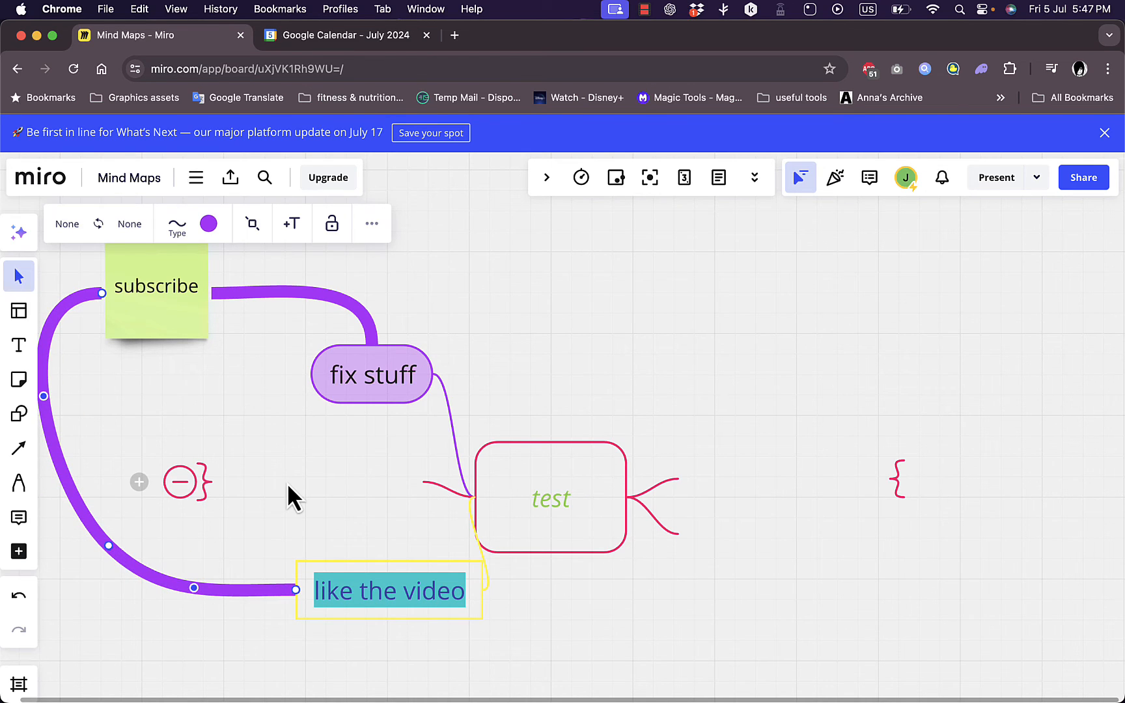
scroll(287, 483, "down", 5)
scroll(287, 482, "left", 3)
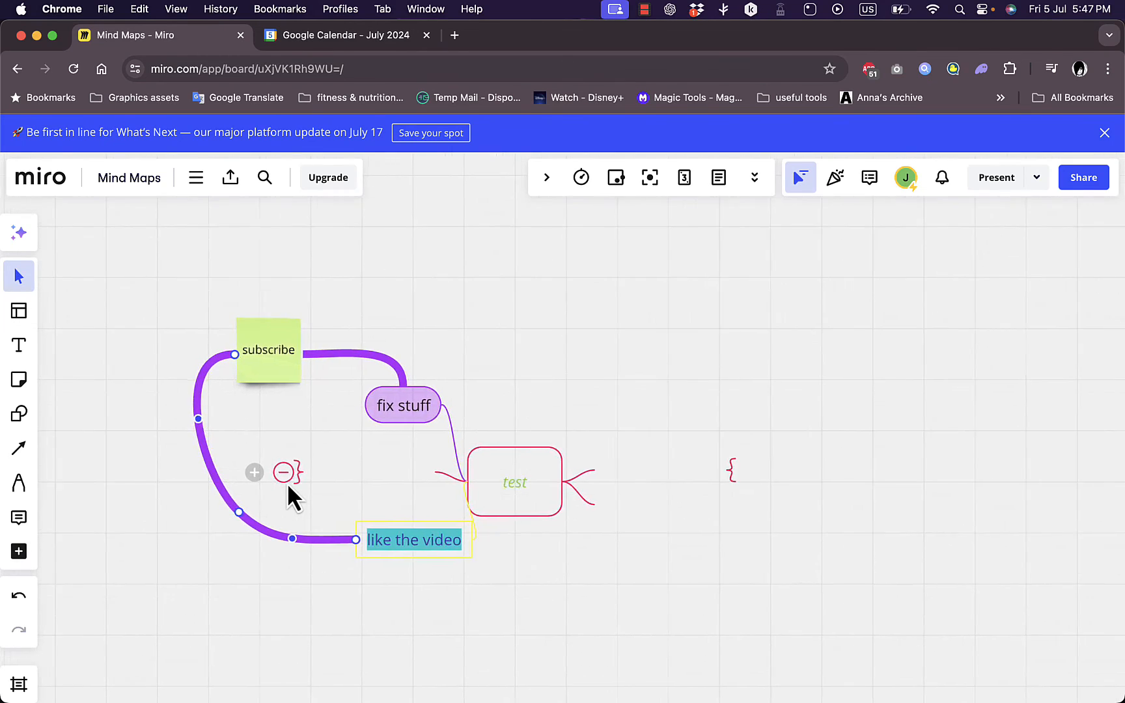
scroll(287, 483, "left", 3)
left_click(351, 444)
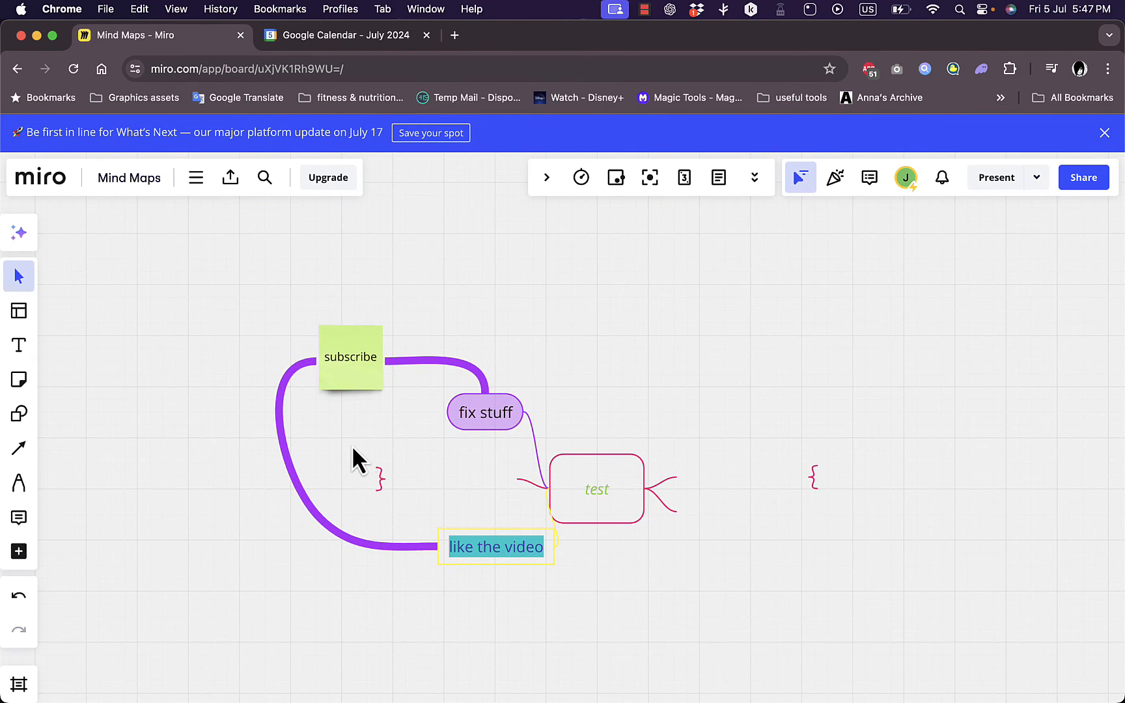
Enter "watch the video" in the empty node on the left branch of the "test" node
left_click(458, 478)
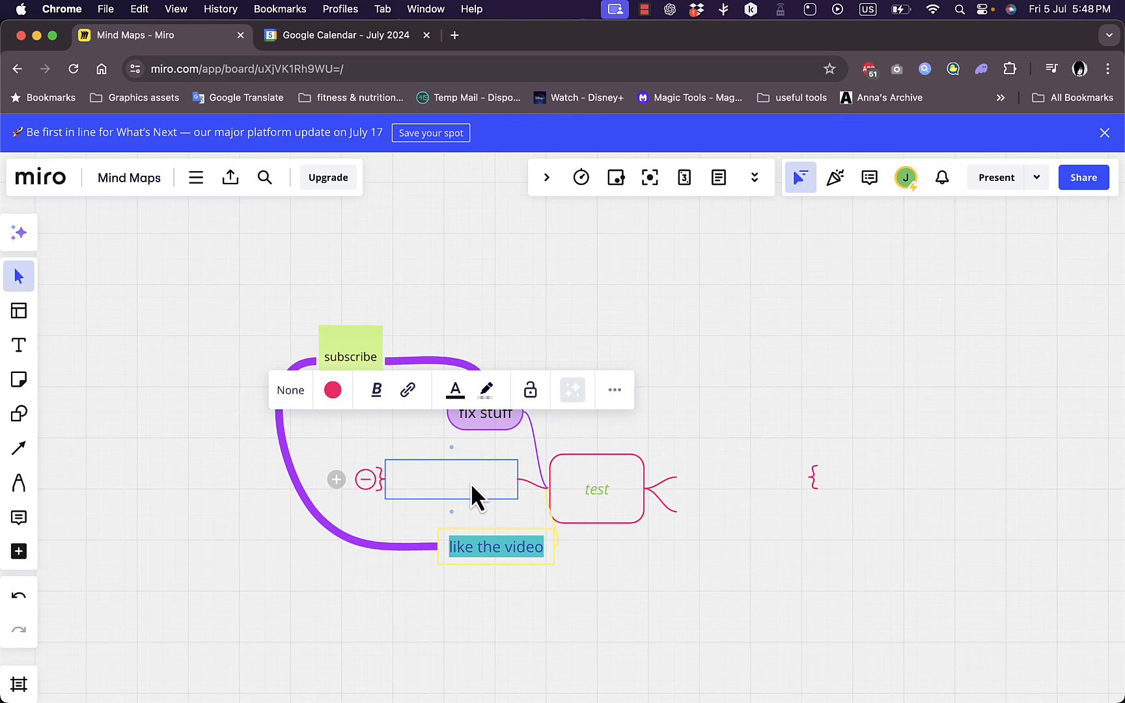
type("wat")
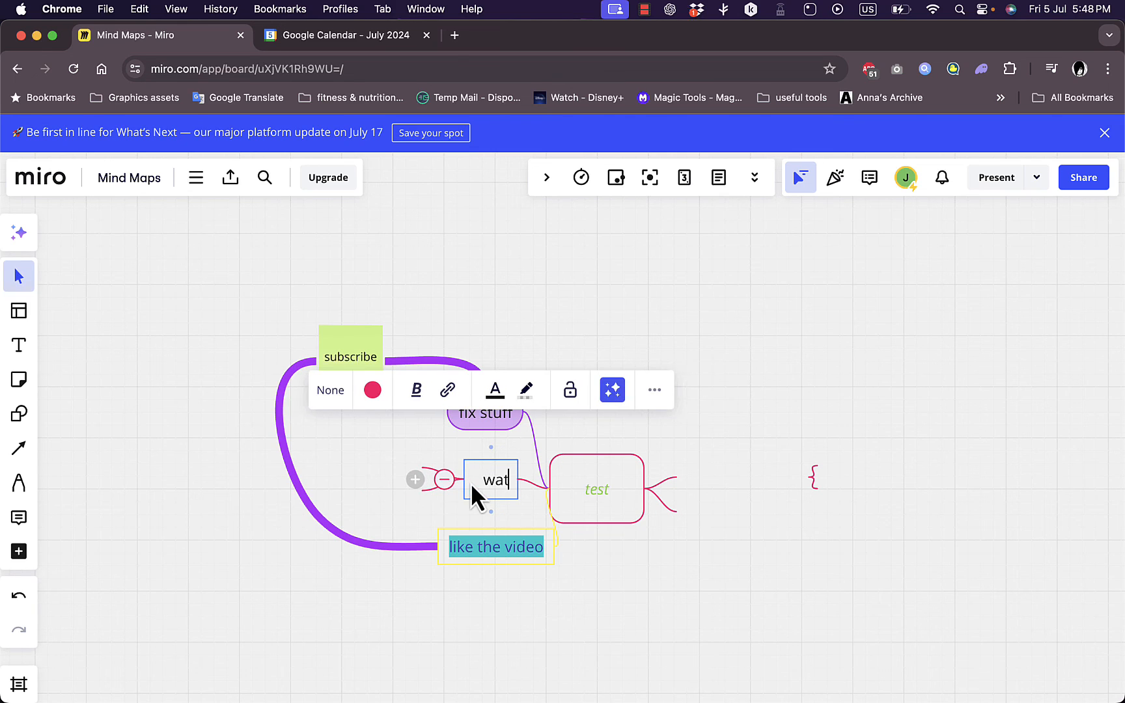
type("ch the video")
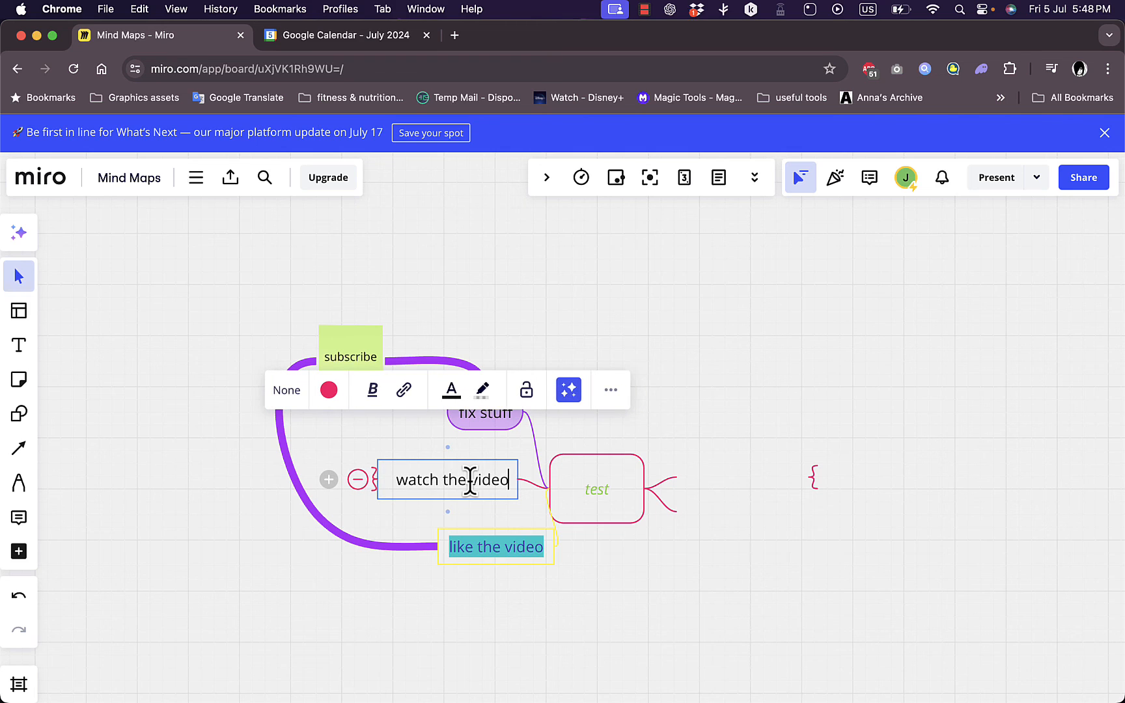
left_click(452, 538)
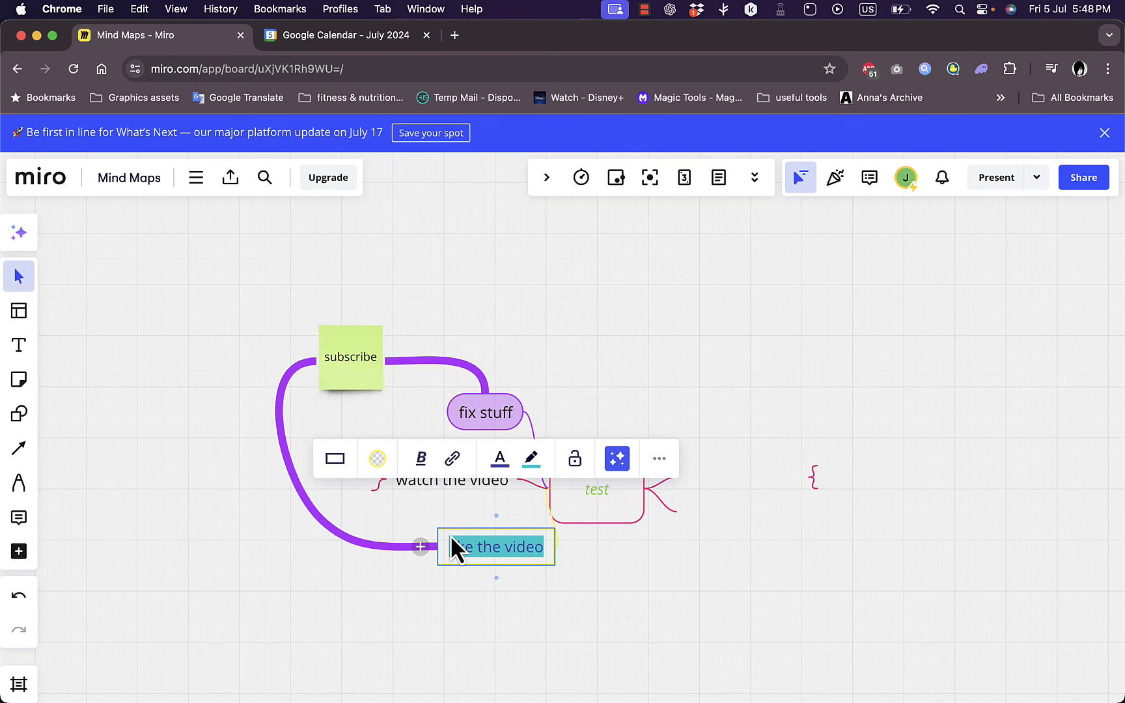
Add two more blank sub-branches to the "watch the video" node, collapsing and re-expanding its sub-branches
left_click(440, 489)
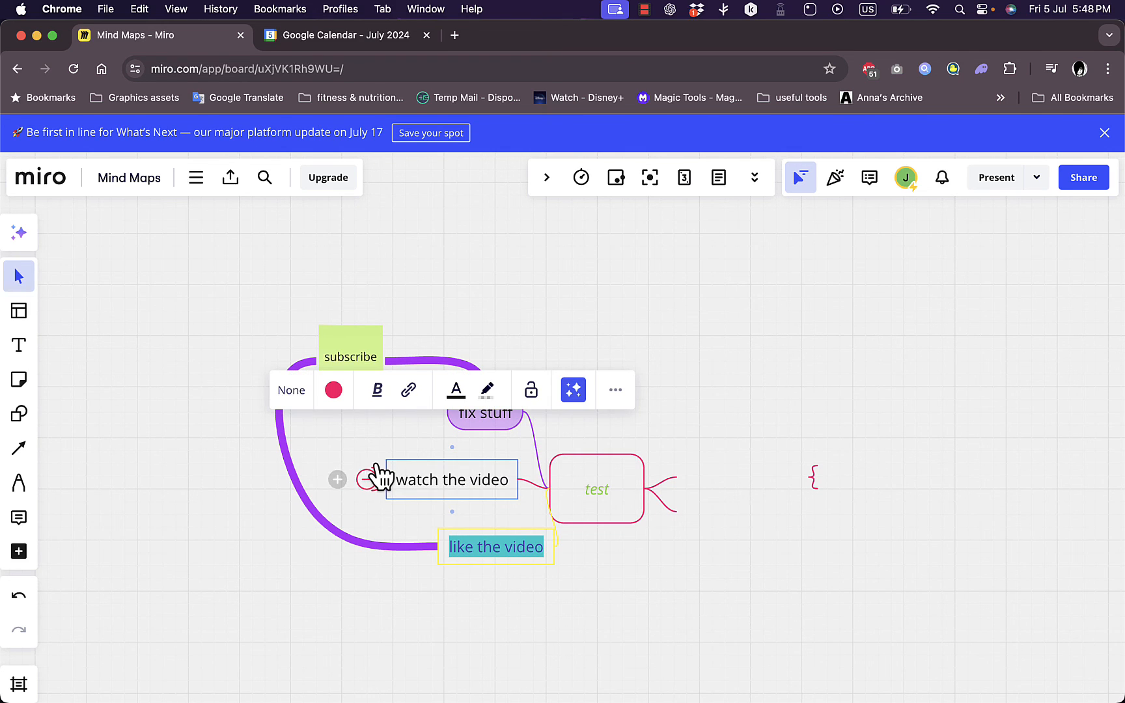
left_click(370, 479)
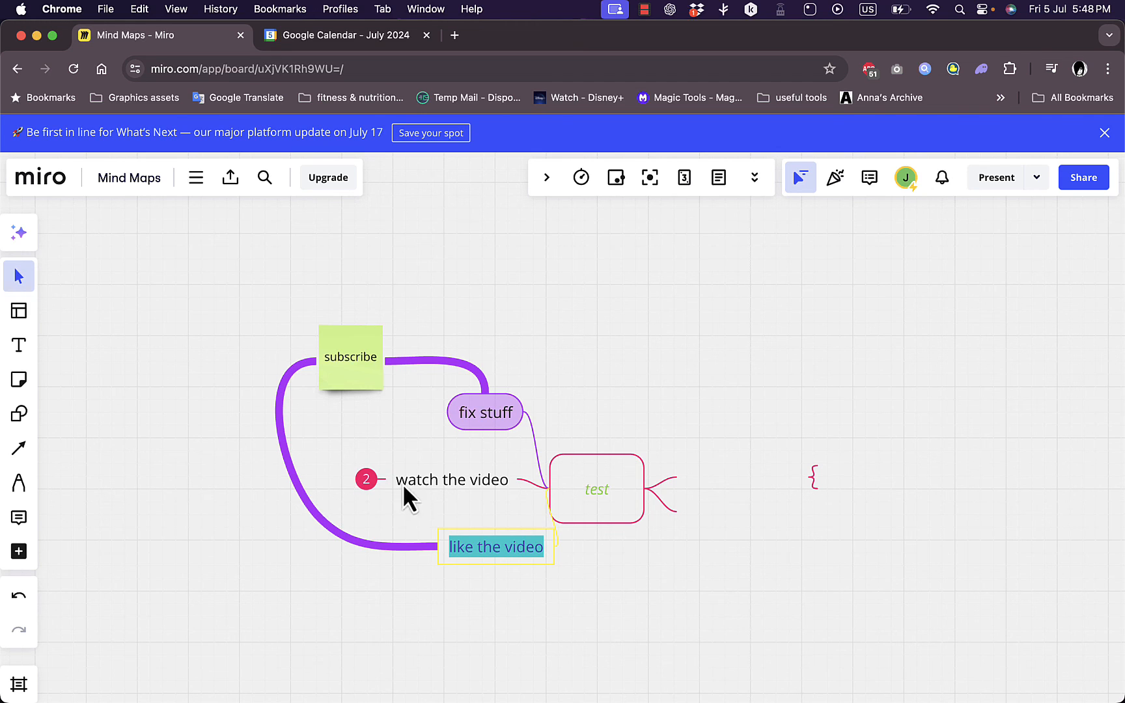
left_click(427, 480)
left_click(366, 481)
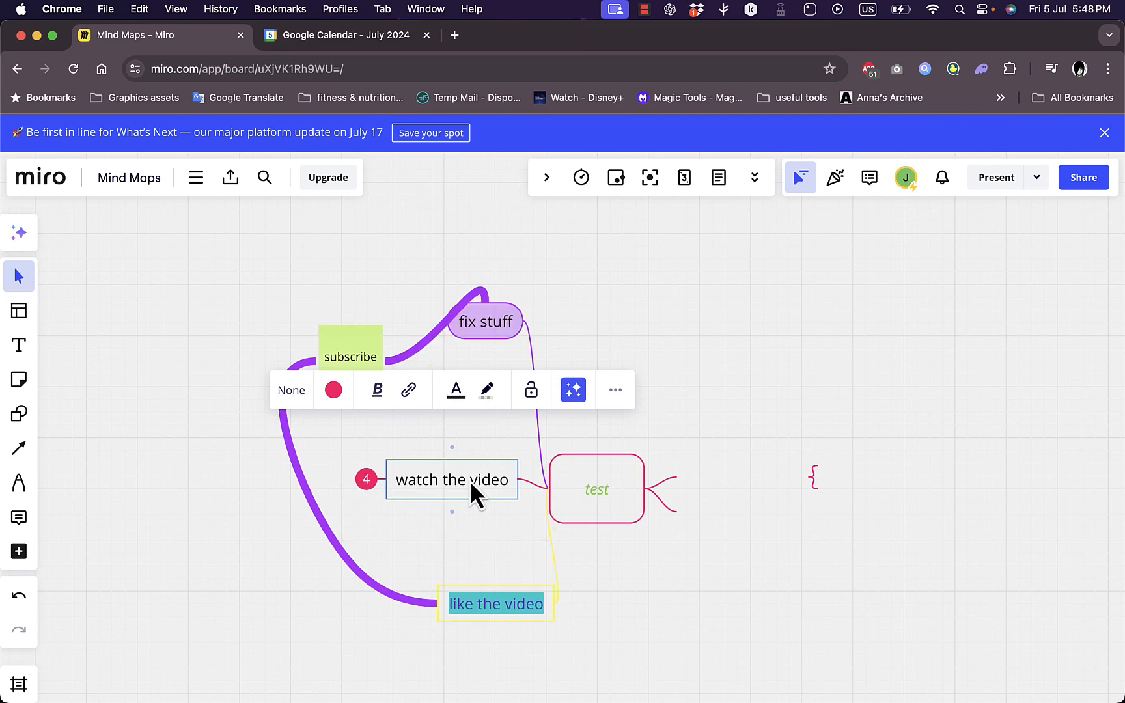
left_click(366, 480)
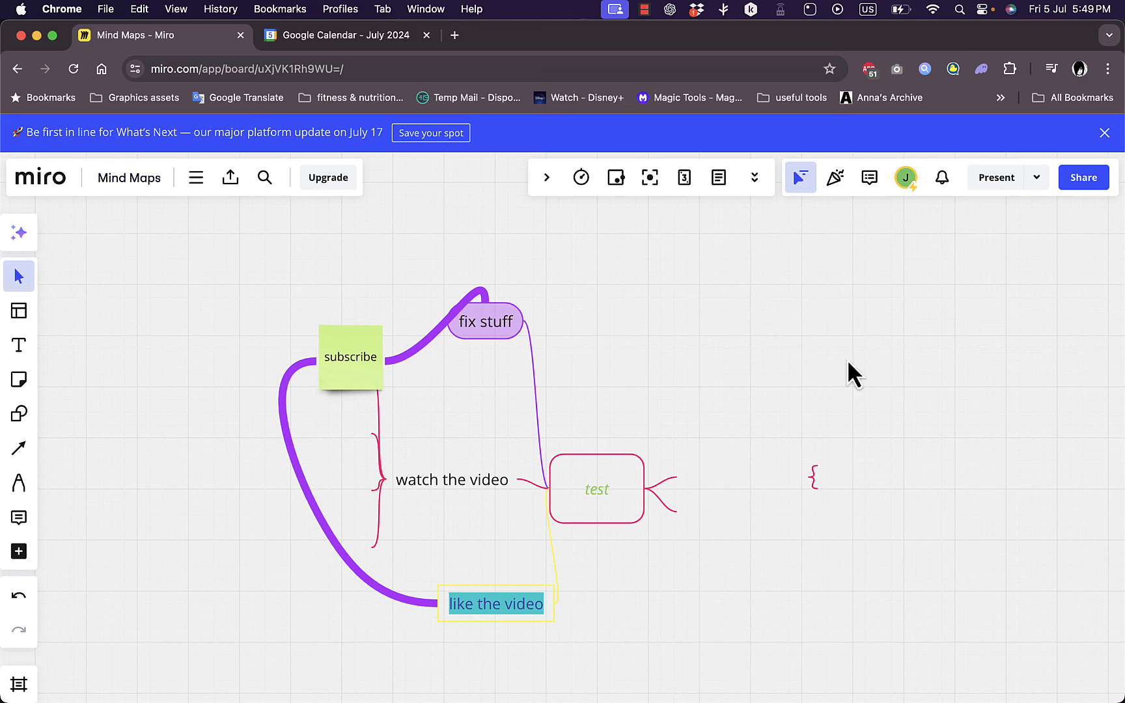
Open the board's sharing options and review the Invite, Embed and Publish sections
left_click(1096, 171)
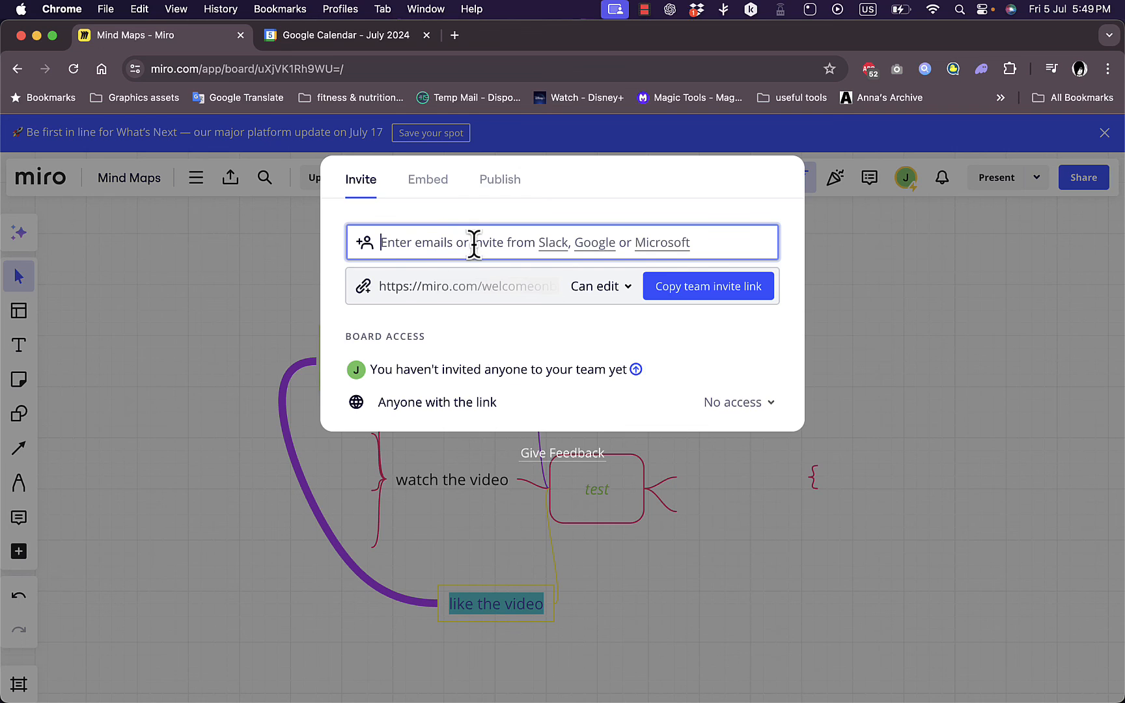
left_click(430, 187)
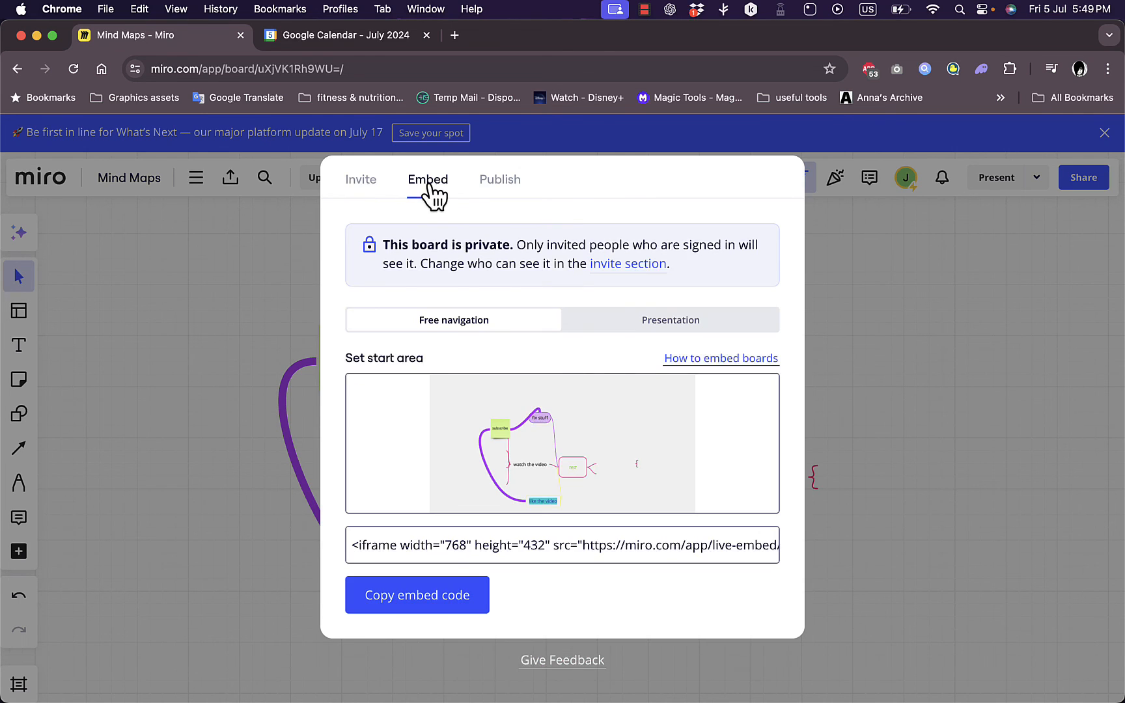
left_click(498, 189)
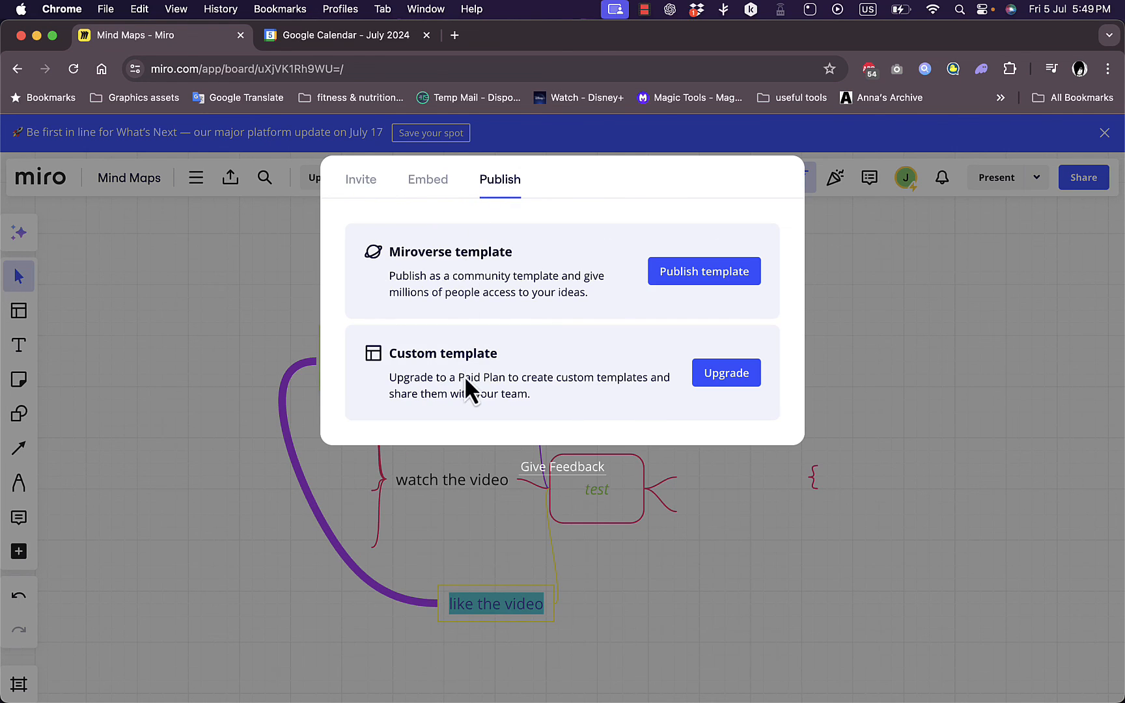